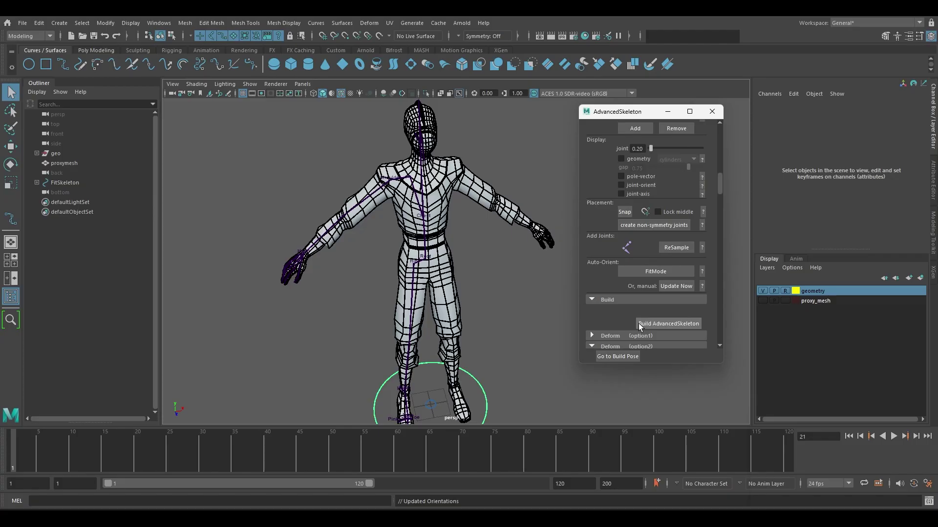
# Step: Build the AdvancedSkeleton control rig for the character from the fitted skeleton
pyautogui.click(638, 323)
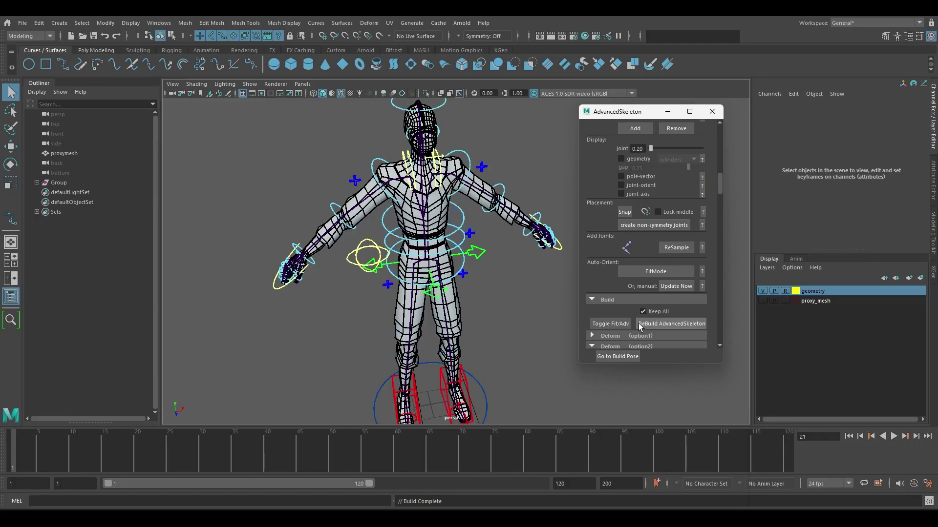
pyautogui.keyDown('alt'); pyautogui.moveTo(488, 249); pyautogui.dragTo(353, 249); pyautogui.keyUp('alt')
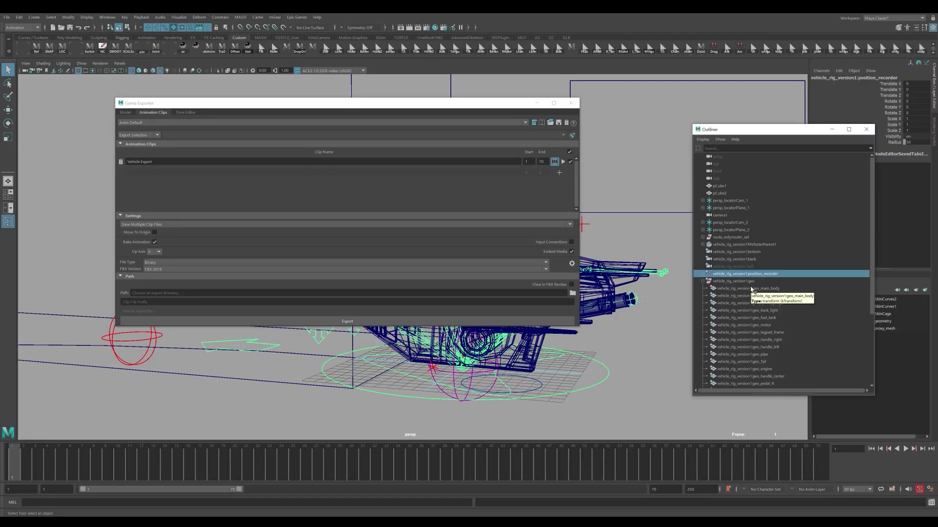
# Step: Add the vehicle rig's geo group to the position recorder selection for the Vehicle Export clip and open the export's Up Axis choices
pyautogui.keyDown('shift'); pyautogui.click(756, 282); pyautogui.keyUp('shift')
pyautogui.keyDown('shift'); pyautogui.click(732, 230); pyautogui.keyUp('shift')
pyautogui.click(166, 251)
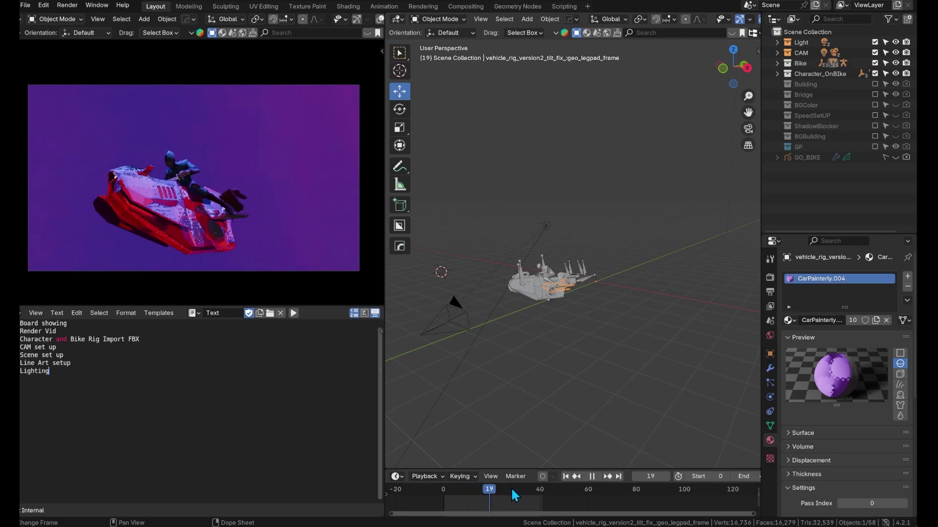
# Step: Switch to Blender and play the bike animation from near the start of the timeline
pyautogui.press('Escape')
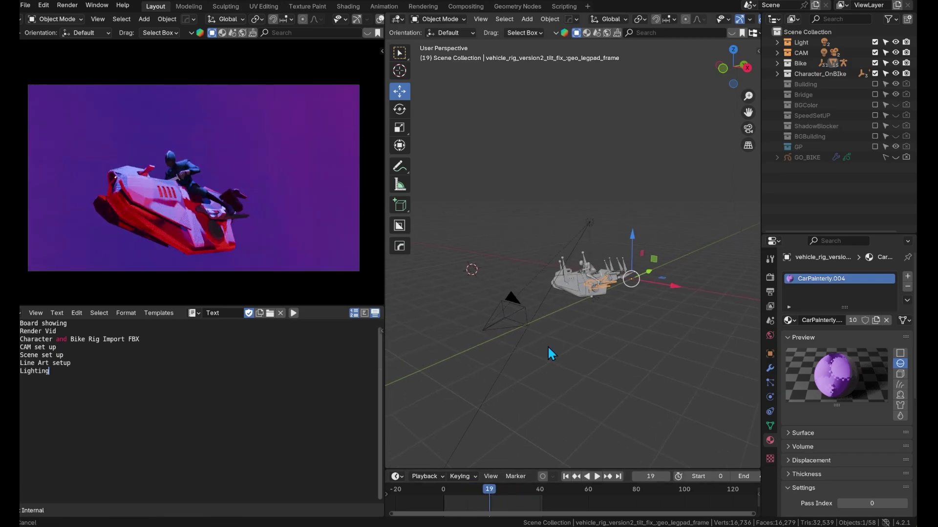
pyautogui.click(446, 491)
pyautogui.press('space')
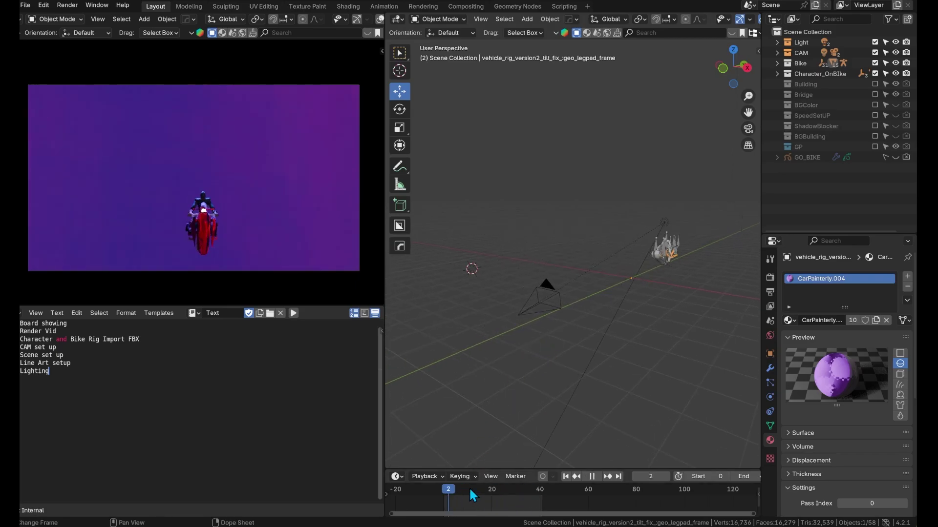
pyautogui.press('space')
# Step: Select the Sun light, turn on the Building collection, and frame the Building object in the 3D view
pyautogui.click(825, 42)
pyautogui.click(874, 84)
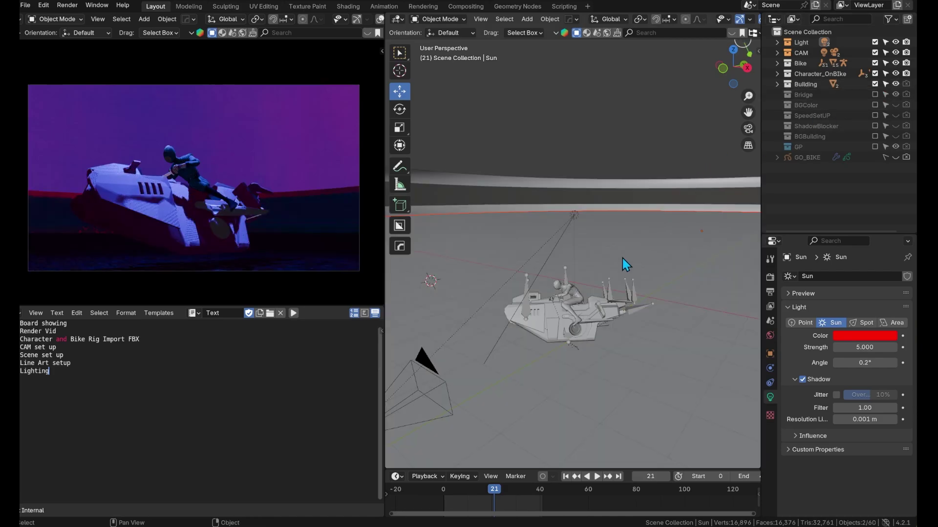
pyautogui.press('KP_Decimal')
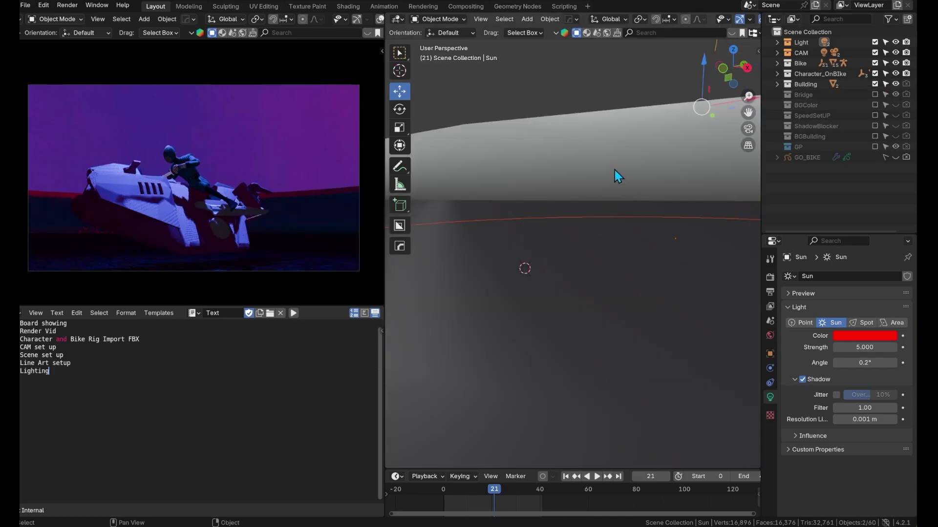
pyautogui.click(618, 168)
pyautogui.press('KP_Decimal')
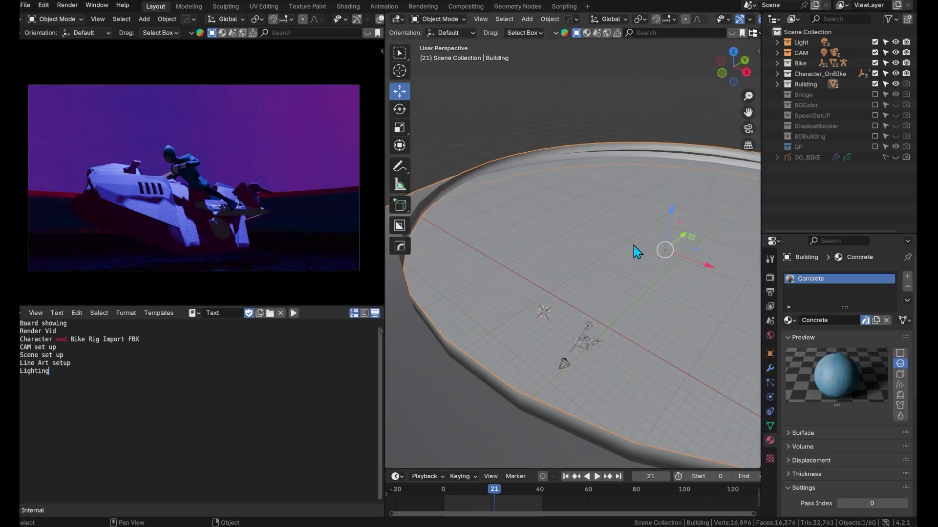
pyautogui.moveTo(606, 308); pyautogui.dragTo(634, 218, button='middle')
# Step: Turn on the Bridge and BGBuilding collections to examine the bridge and background towers
pyautogui.click(875, 94)
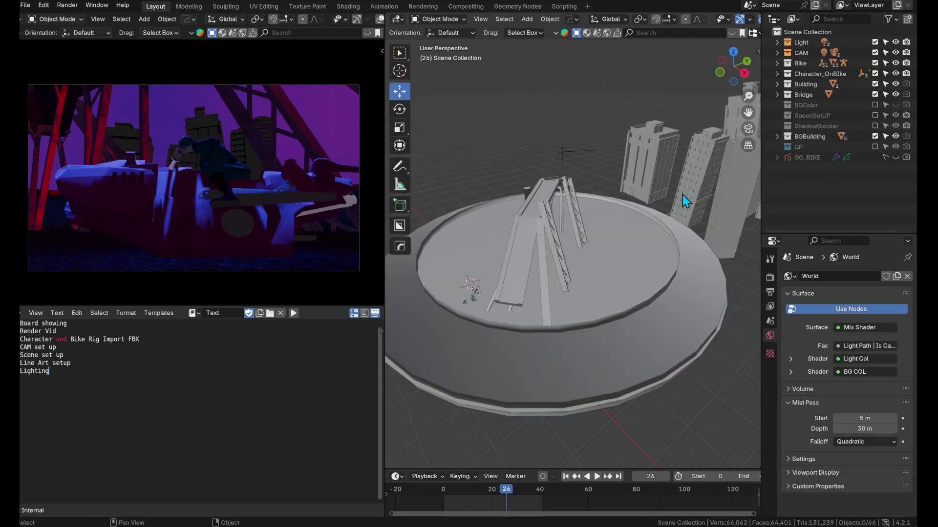
pyautogui.scroll(4, 683, 195)
pyautogui.moveTo(593, 179); pyautogui.dragTo(670, 196, button='middle')
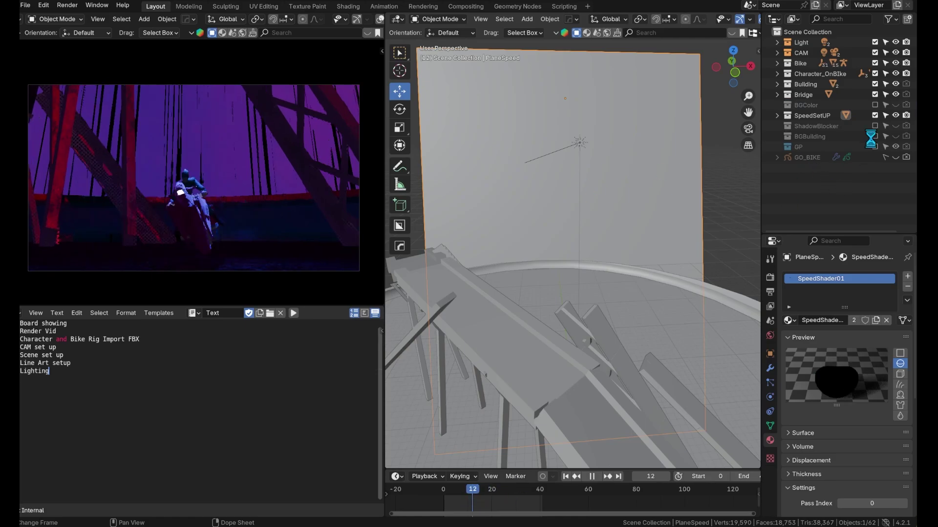
# Step: Stop playback, turn on the ShadowBlocker collection, and move the ShadowBlock2 plane about 6.07 m
pyautogui.press('space')
pyautogui.click(875, 126)
pyautogui.click(875, 147)
pyautogui.moveTo(607, 241); pyautogui.dragTo(460, 189, button='middle')
pyautogui.click(460, 189)
pyautogui.press('g')
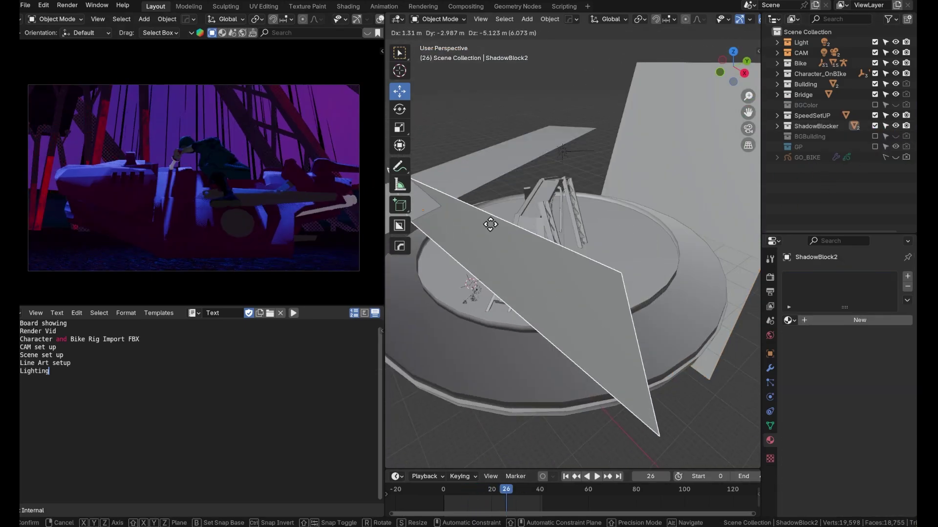
pyautogui.click(490, 224)
# Step: Turn off the Building, Bridge, ShadowBlocker and SpeedSetUP collections and select the GO_BIKE line art object
pyautogui.moveTo(874, 84); pyautogui.dragTo(875, 94)
pyautogui.click(875, 126)
pyautogui.click(807, 157)
pyautogui.click(875, 115)
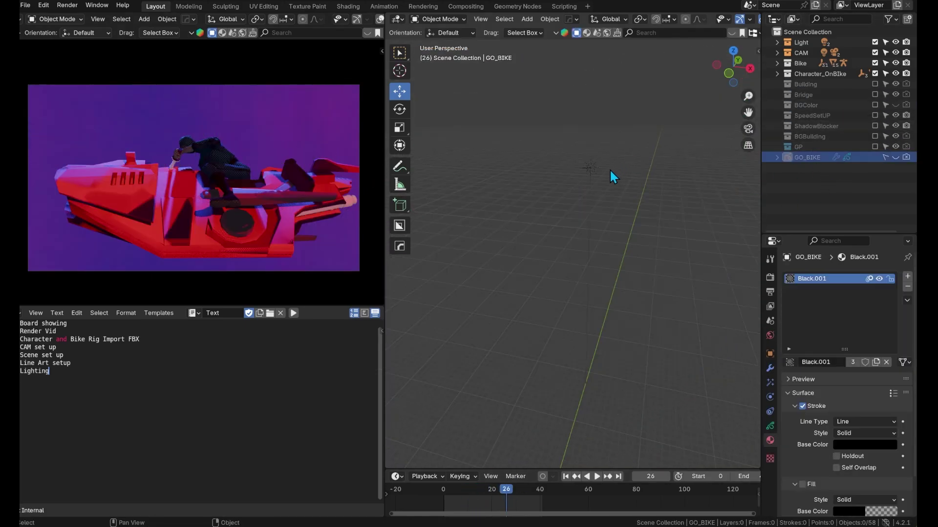
# Step: Look at the Grease Pencil Collection Line Art option, then GO_BIKE's stroke material and Line Art modifier settings
pyautogui.hotkey('shift', 'a')
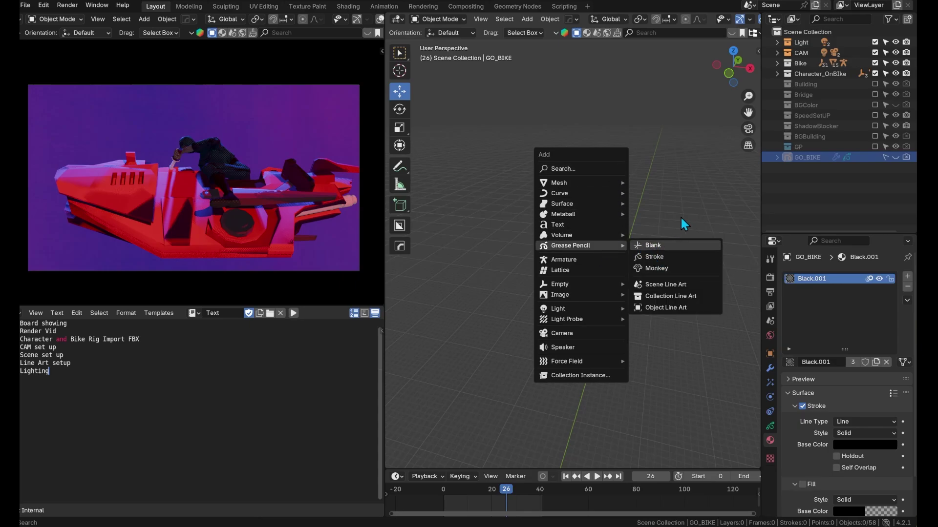
pyautogui.click(671, 296)
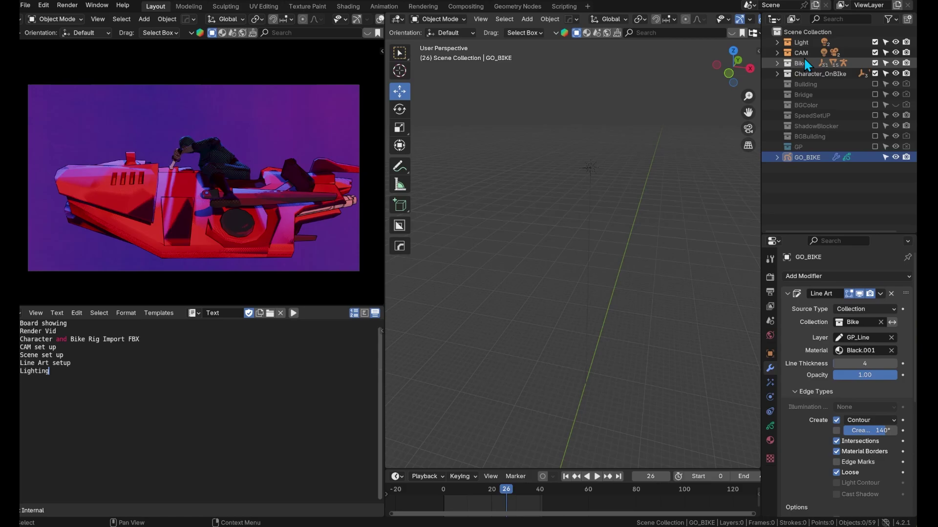
pyautogui.click(769, 440)
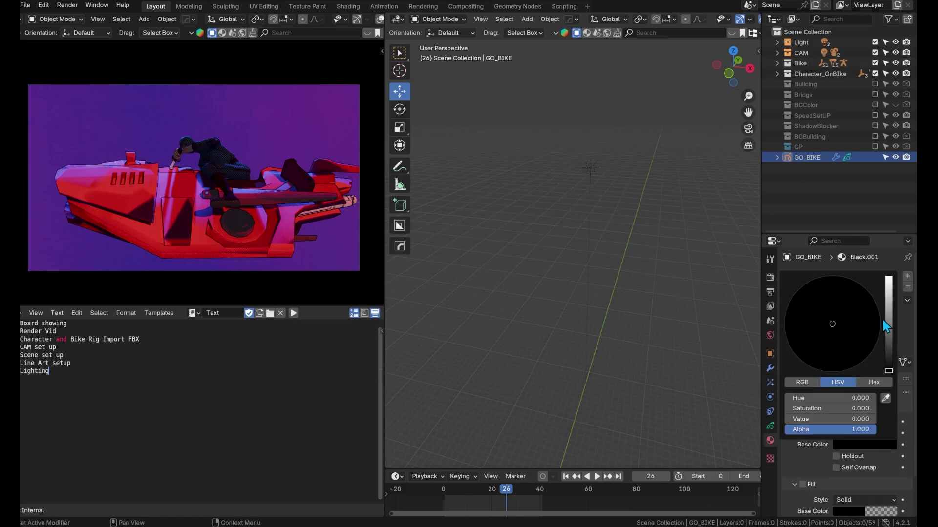
pyautogui.click(770, 368)
pyautogui.click(787, 294)
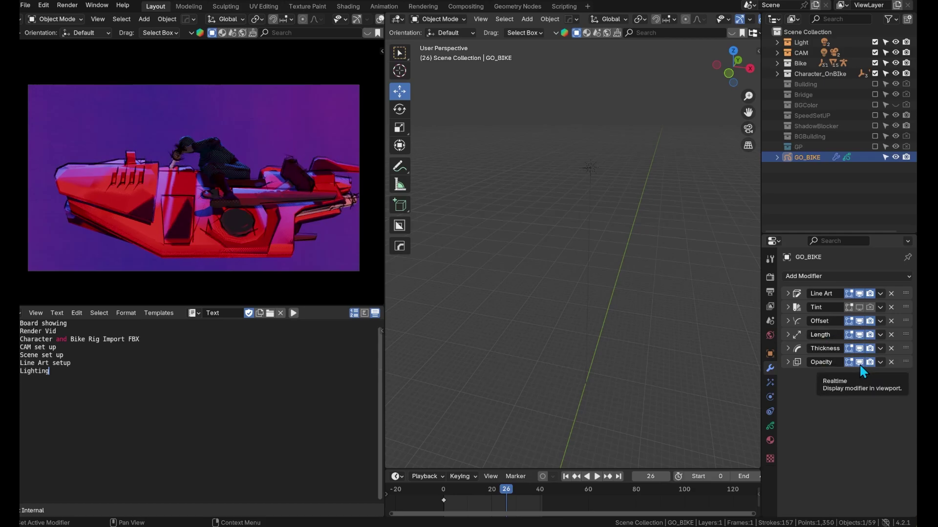
# Step: Display GO_BIKE's Opacity modifier in the viewport and play the animation to check the line art
pyautogui.click(859, 362)
pyautogui.click(485, 492)
pyautogui.press('space')
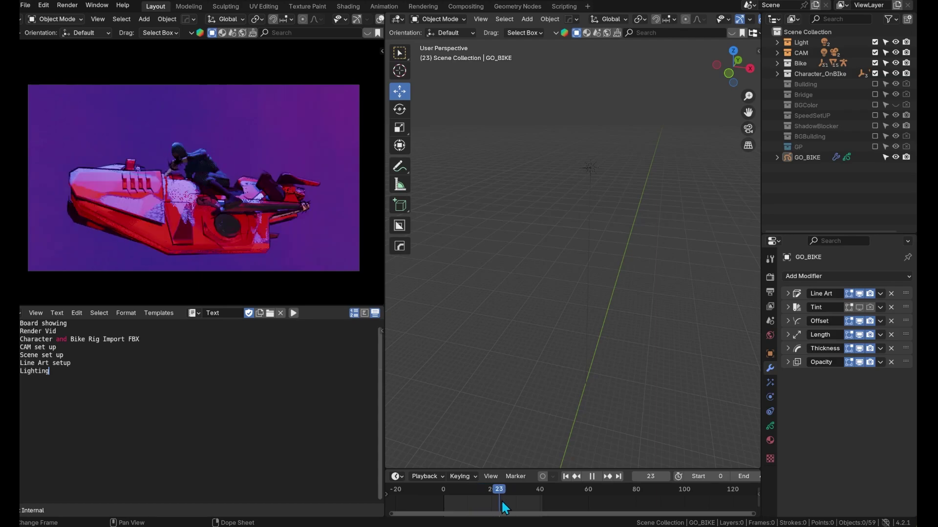
pyautogui.press('space')
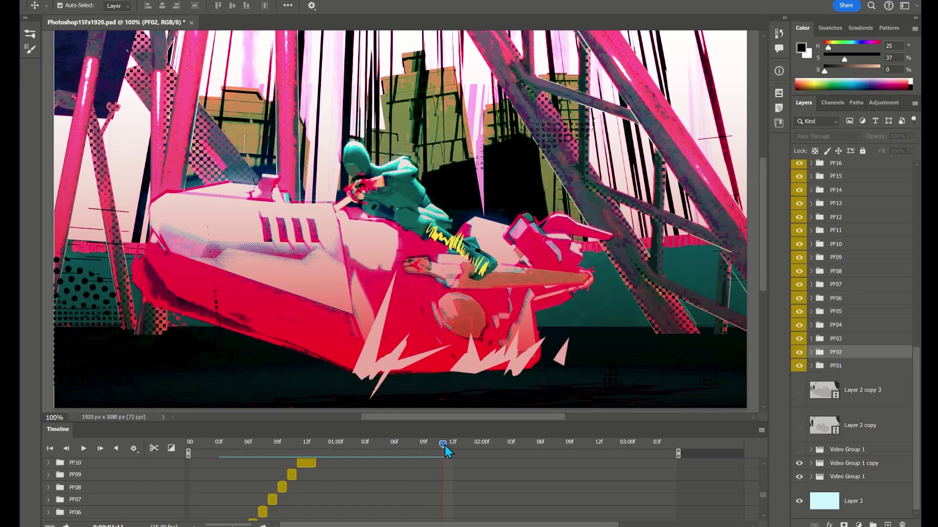
# Step: Switch to Photoshop and scrub and play through the timeline of Photoshop15Fs1920.psd to review the painted frames
pyautogui.moveTo(444, 450); pyautogui.dragTo(480, 441)
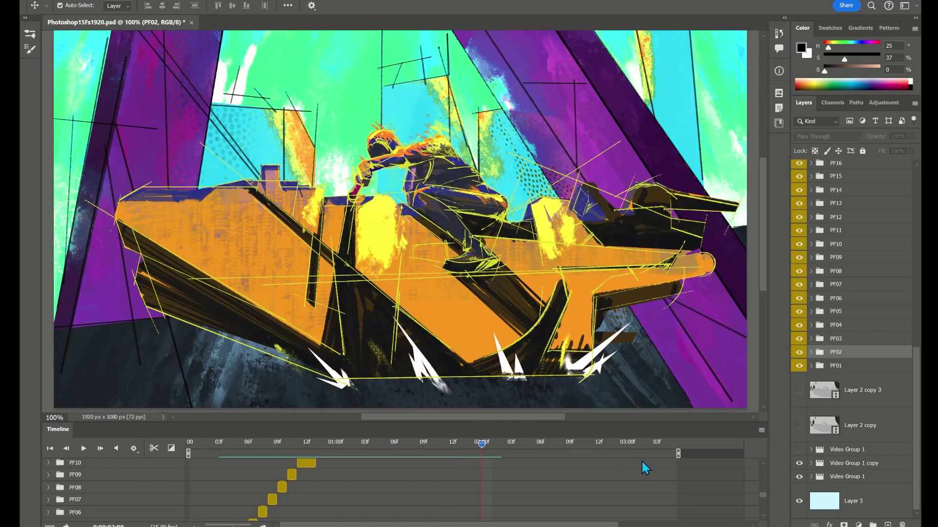
pyautogui.click(238, 443)
pyautogui.moveTo(245, 444); pyautogui.dragTo(308, 442)
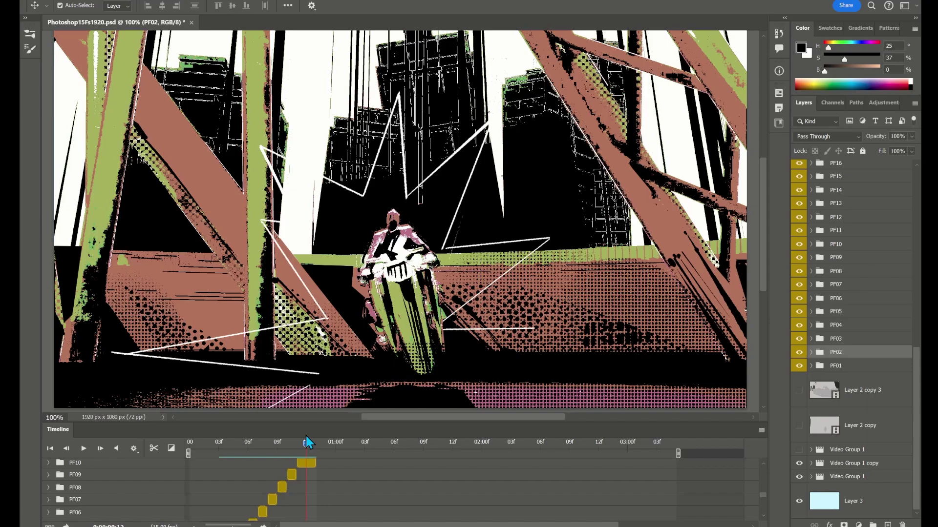
pyautogui.moveTo(306, 436); pyautogui.dragTo(333, 449)
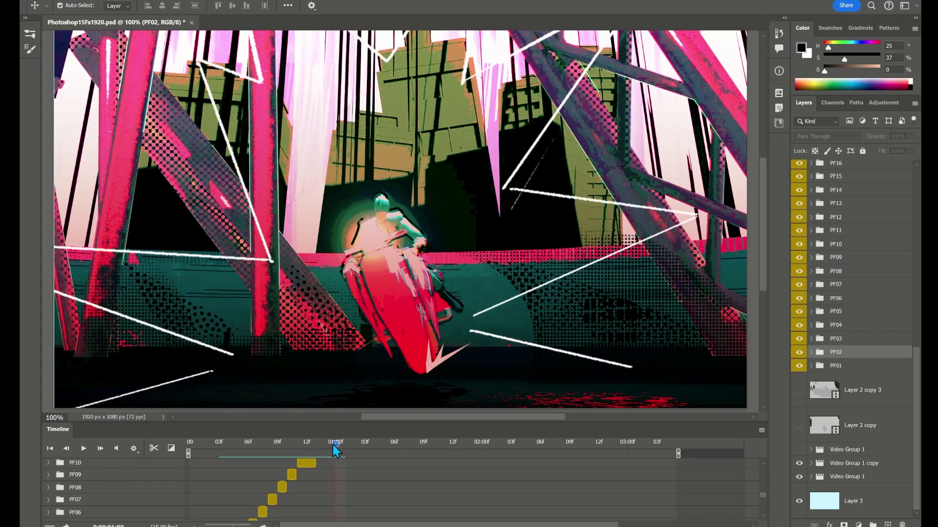
pyautogui.click(83, 448)
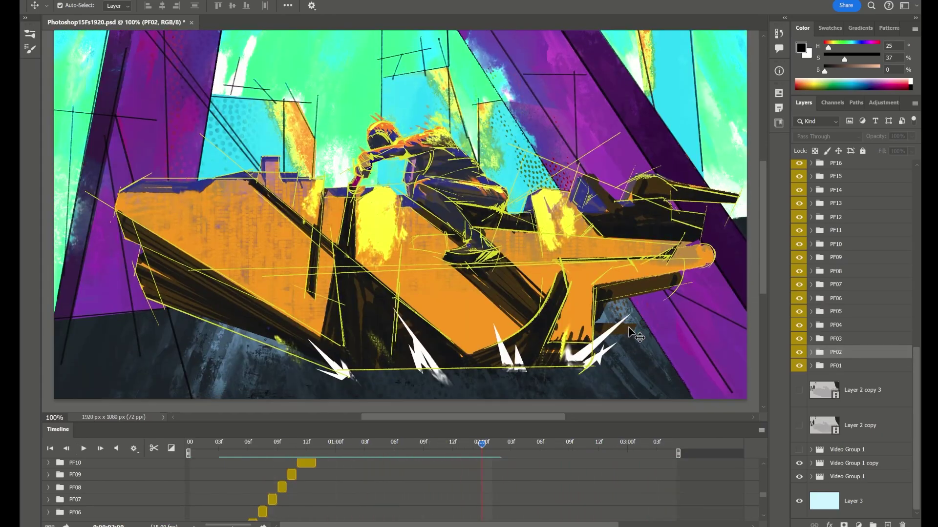
pyautogui.click(83, 448)
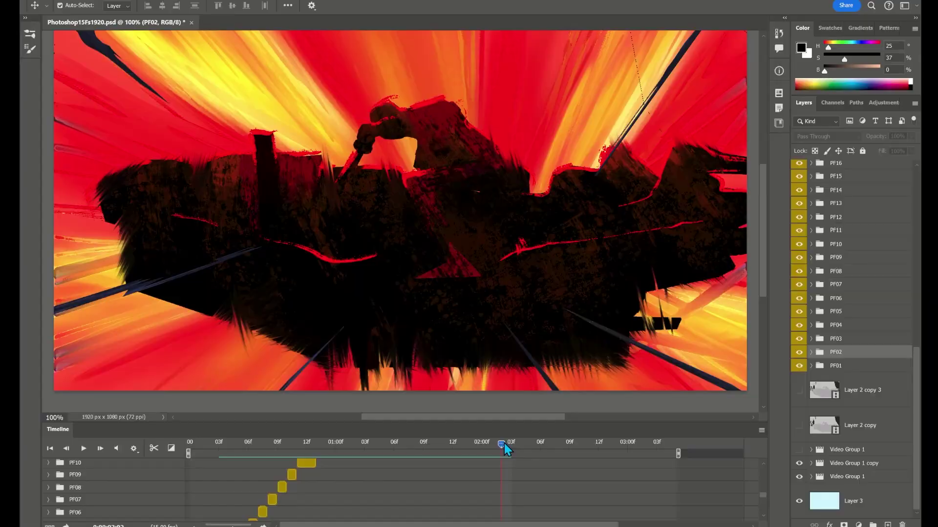
pyautogui.moveTo(504, 443); pyautogui.dragTo(638, 451)
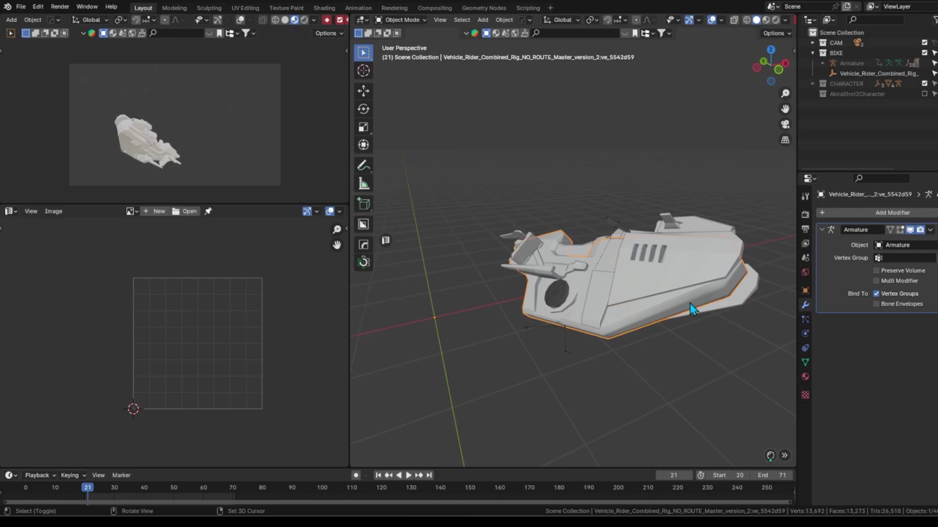
# Step: Switch to Blender and unwrap all faces of the bike's main body mesh with Smart UV Project
pyautogui.moveTo(689, 303); pyautogui.dragTo(561, 295, button='middle')
pyautogui.press('Tab')
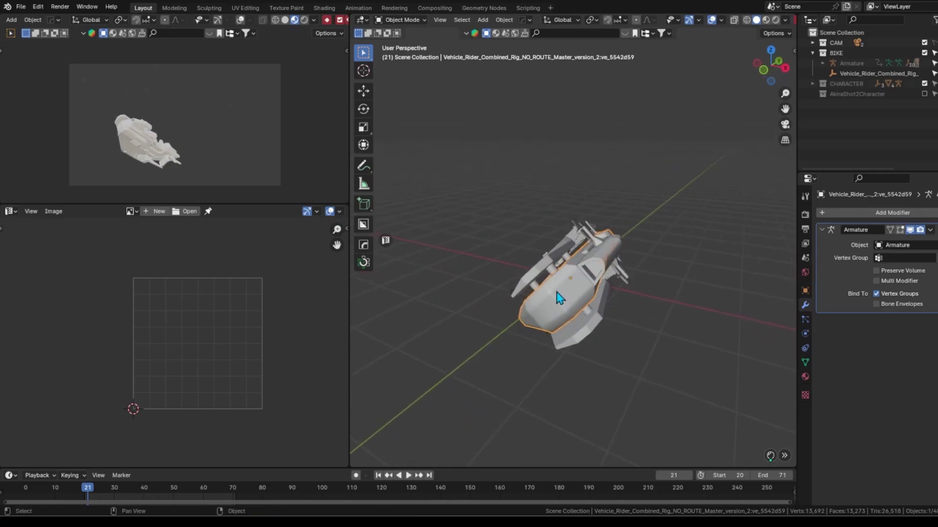
pyautogui.click(597, 294)
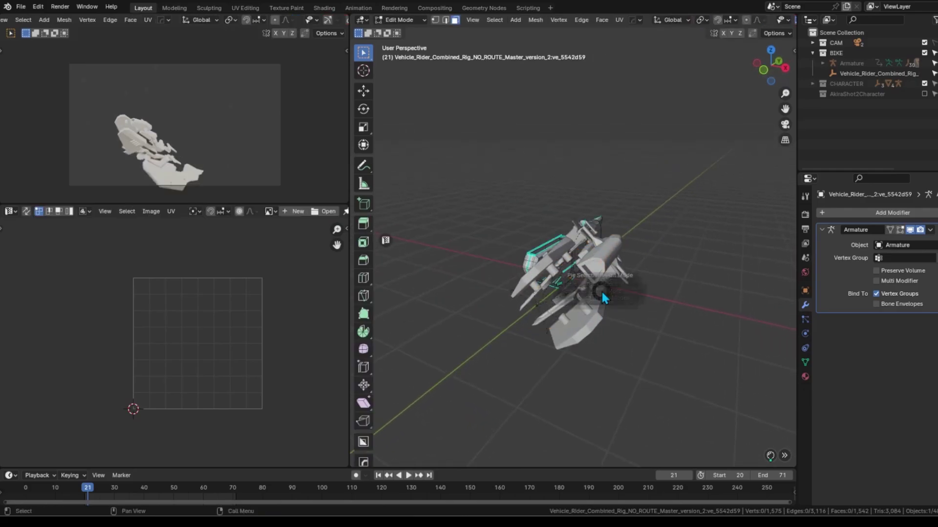
pyautogui.press('a')
pyautogui.click(606, 235)
pyautogui.press('u')
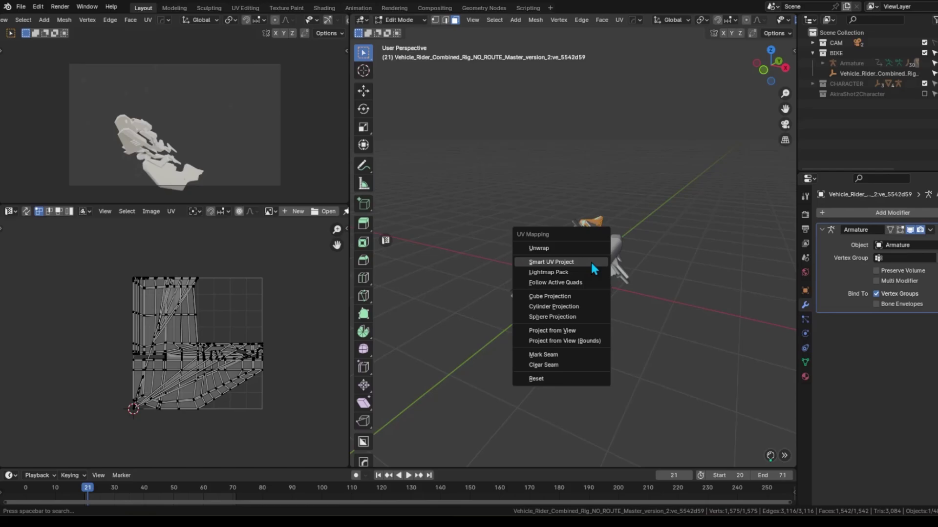
pyautogui.click(591, 262)
pyautogui.click(590, 356)
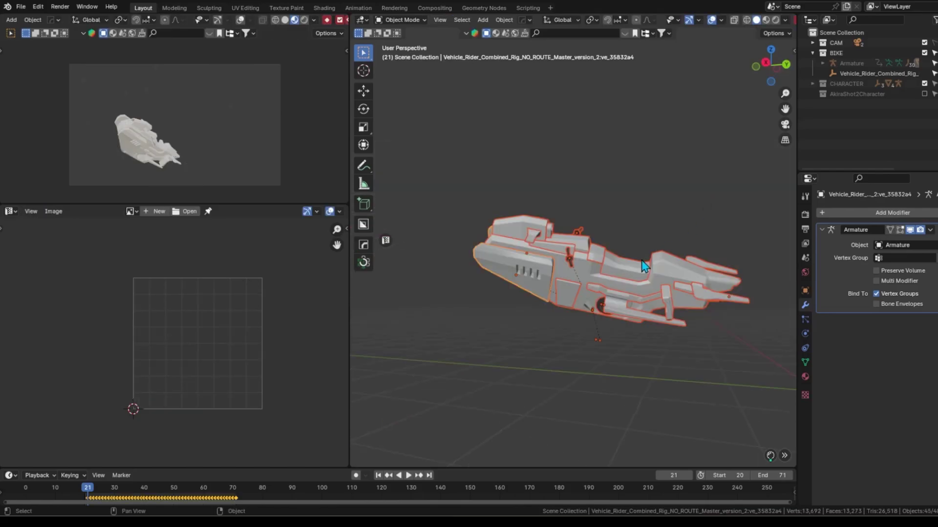
# Step: Unwrap all selected bike parts together with Smart UV Project, then deselect everything and return to Object Mode
pyautogui.hotkey('ctrl', 'Tab')
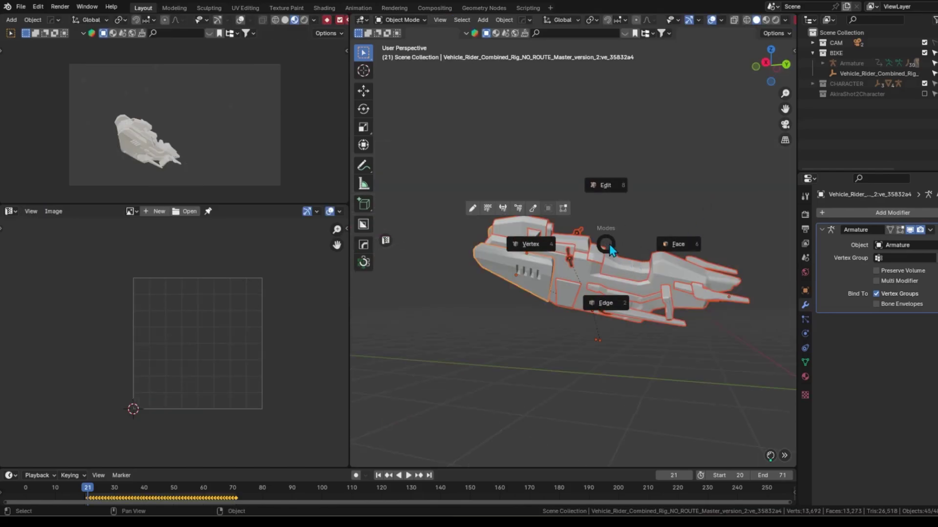
pyautogui.click(635, 242)
pyautogui.moveTo(635, 242); pyautogui.dragTo(665, 278, button='middle')
pyautogui.keyDown('shift'); pyautogui.moveTo(722, 303); pyautogui.dragTo(563, 321, button='middle'); pyautogui.keyUp('shift')
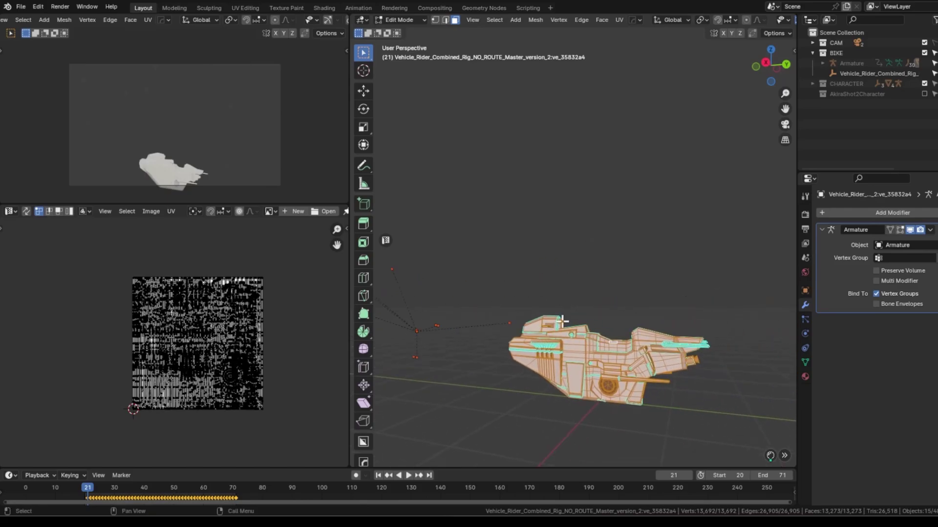
pyautogui.press('u')
pyautogui.click(576, 288)
pyautogui.click(577, 382)
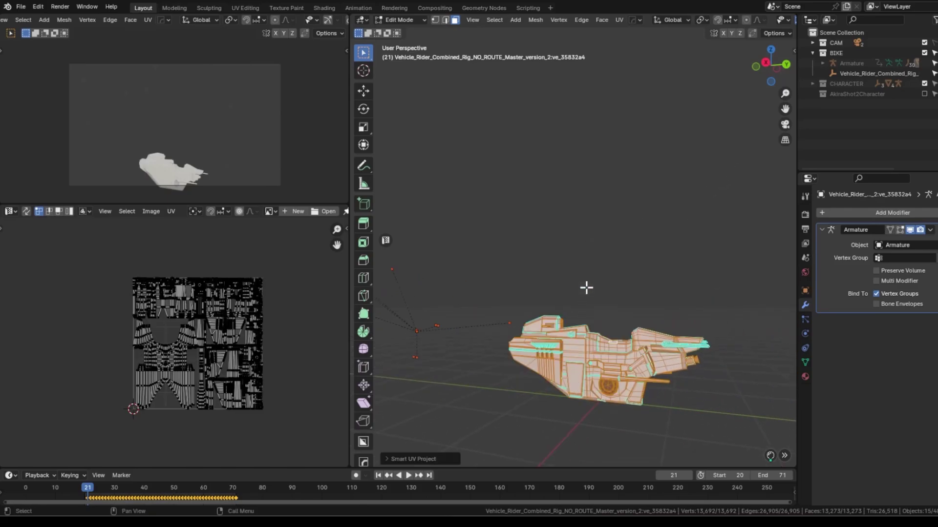
pyautogui.hotkey('alt', 'a')
pyautogui.press('Tab')
pyautogui.press('space')
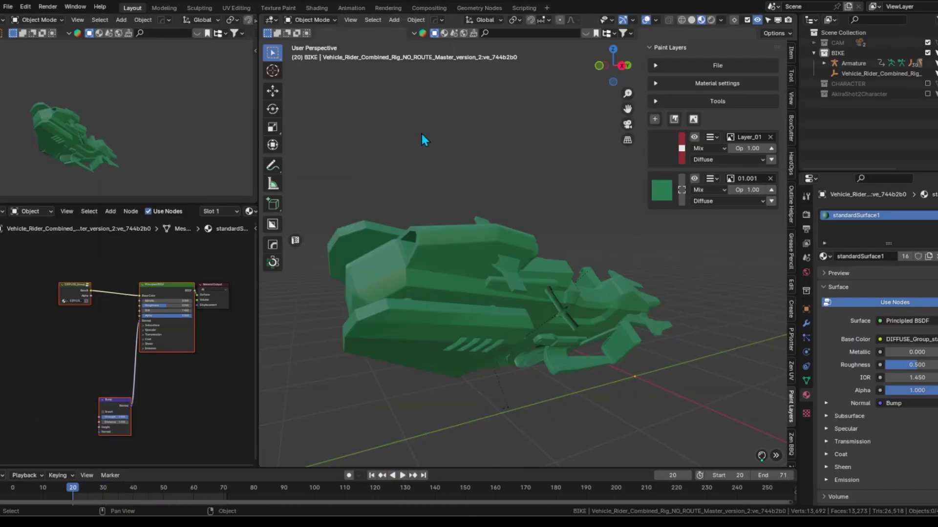
# Step: Put the green bike mesh into Texture Paint mode and choose the CR hard soft edge brush
pyautogui.press('Tab')
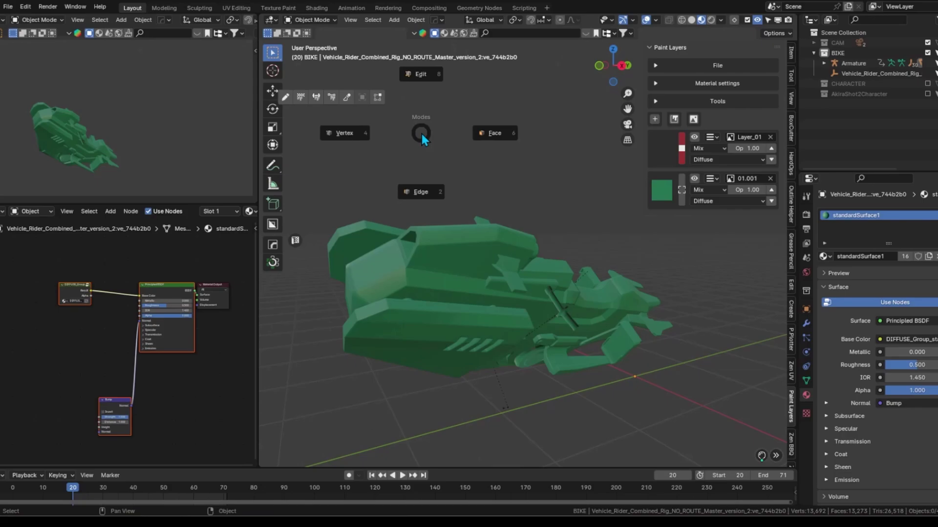
pyautogui.click(302, 100)
pyautogui.click(277, 36)
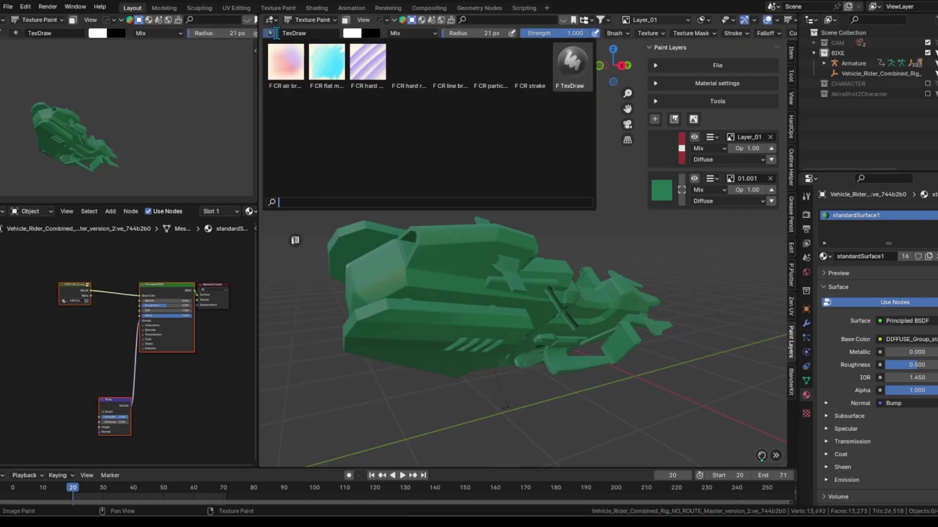
pyautogui.click(367, 67)
pyautogui.scroll(3, 416, 230)
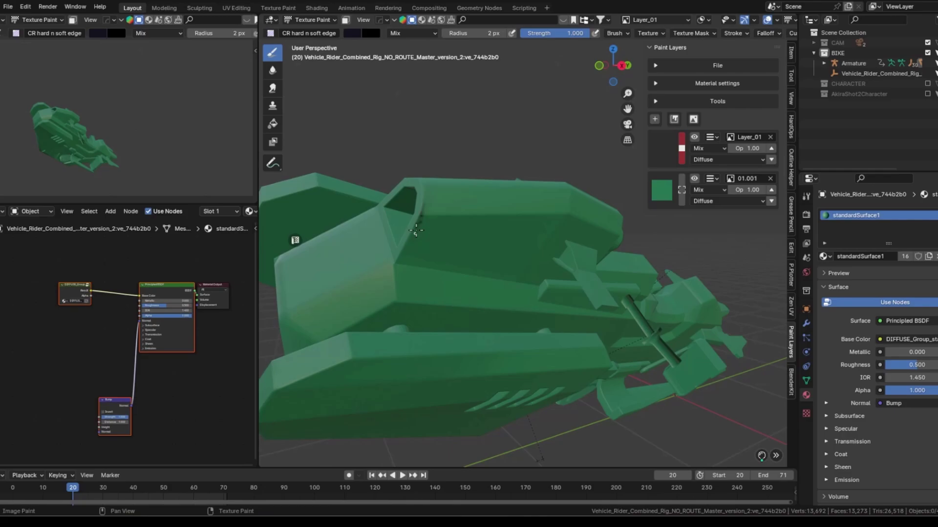
# Step: Paint dark line strokes along the edges of the bike's upper panel with the CR hard soft edge brush
pyautogui.moveTo(455, 216); pyautogui.dragTo(495, 217)
pyautogui.scroll(2, 495, 217)
pyautogui.moveTo(511, 276); pyautogui.dragTo(545, 257)
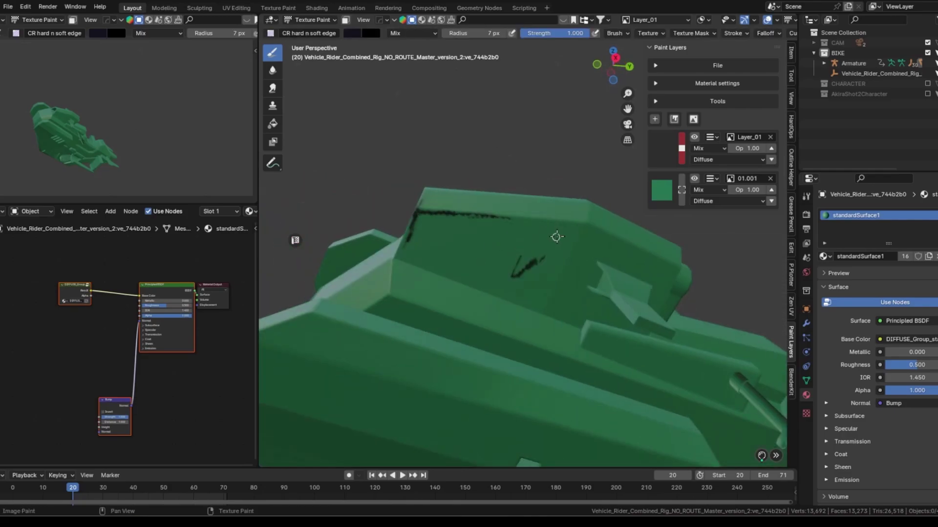
# Step: Switch to the CR hard round brush and set its paint colour to black for lining the bike's panels
pyautogui.click(277, 32)
pyautogui.click(332, 67)
pyautogui.click(358, 34)
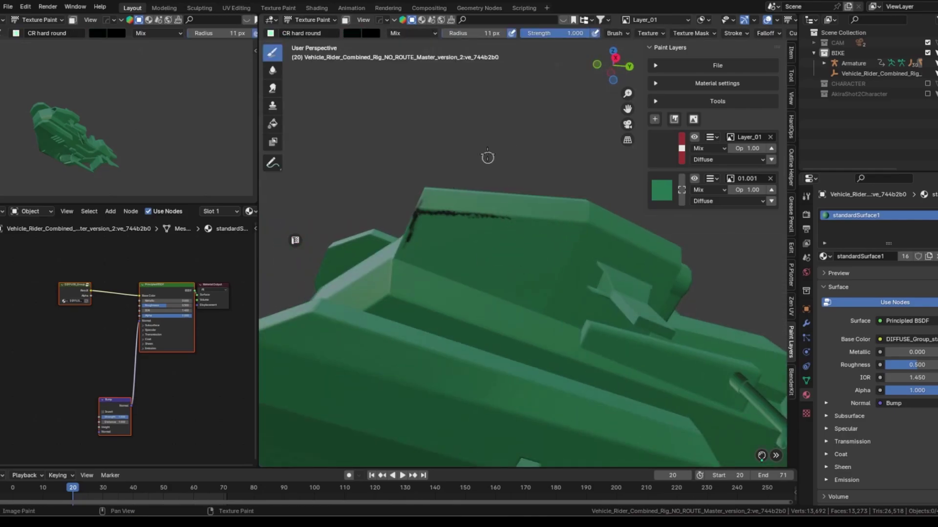
pyautogui.moveTo(586, 226); pyautogui.dragTo(549, 243, button='middle')
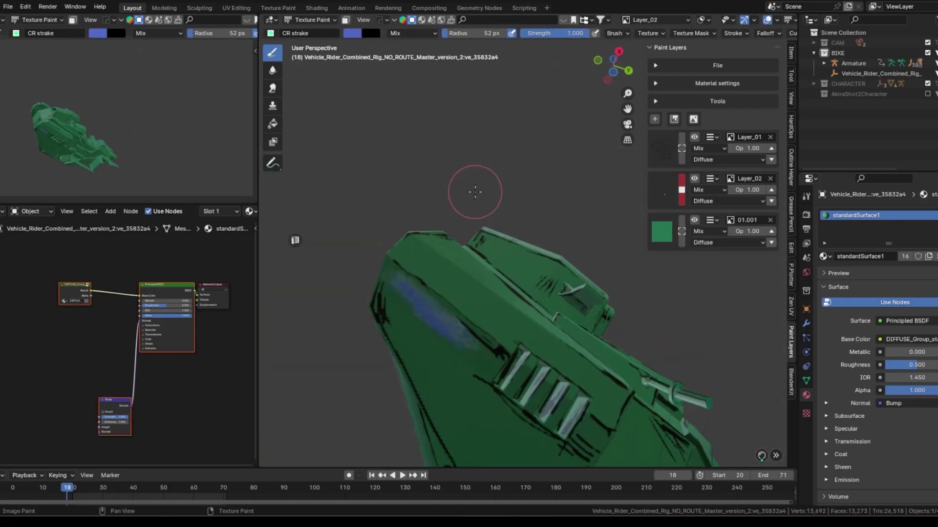
# Step: Paint blue shading over the nose's side panel on Layer_02 with the CR stroke brush and darken the paint colour for the vents
pyautogui.keyDown('shift'); pyautogui.moveTo(427, 365); pyautogui.dragTo(451, 207, button='middle'); pyautogui.keyUp('shift')
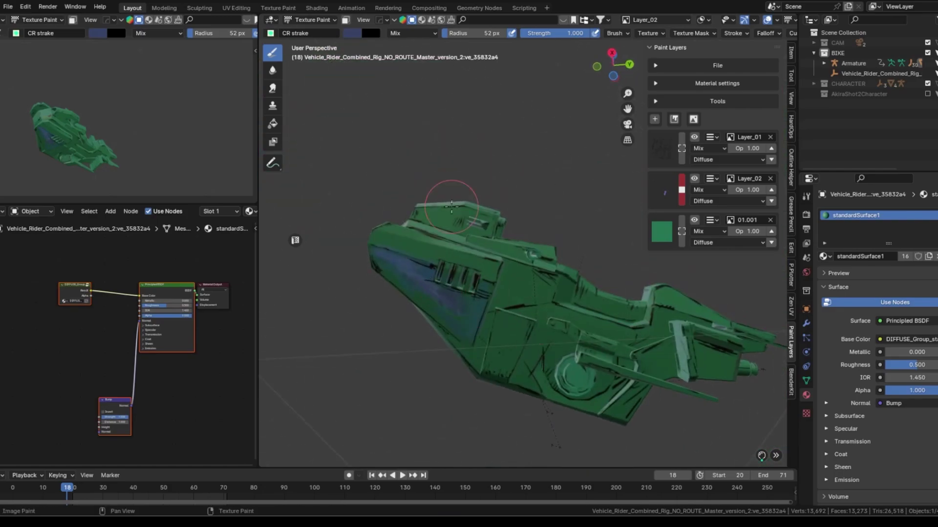
pyautogui.moveTo(397, 259); pyautogui.dragTo(405, 206, button='middle')
pyautogui.rightClick(398, 114)
pyautogui.rightClick(398, 113)
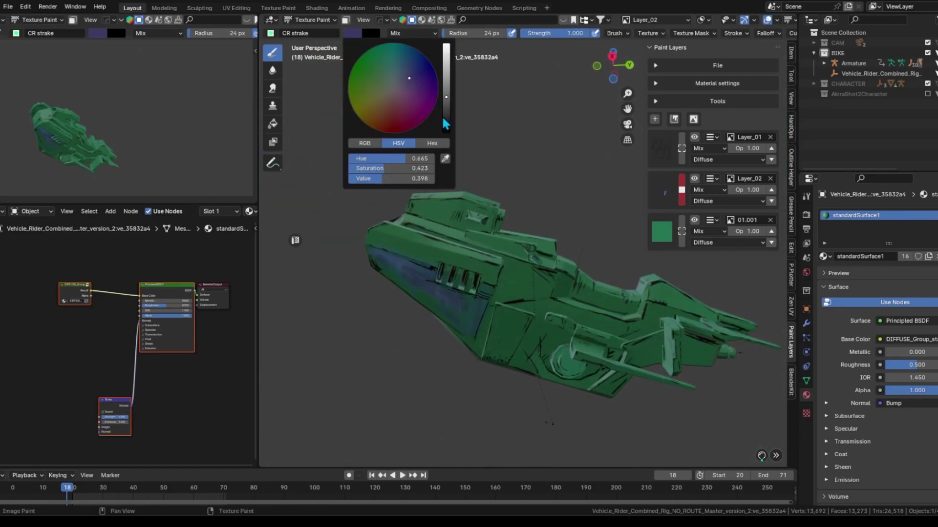
pyautogui.click(420, 97)
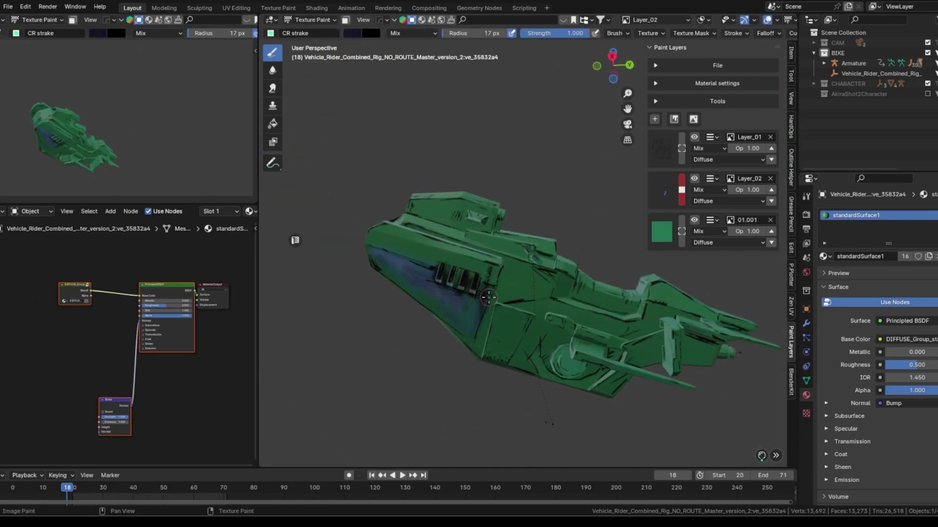
# Step: Switch to the CR flat marker brush and paint light blue highlights and blue shading on the nose's side panel and vent edges
pyautogui.click(270, 33)
pyautogui.click(586, 49)
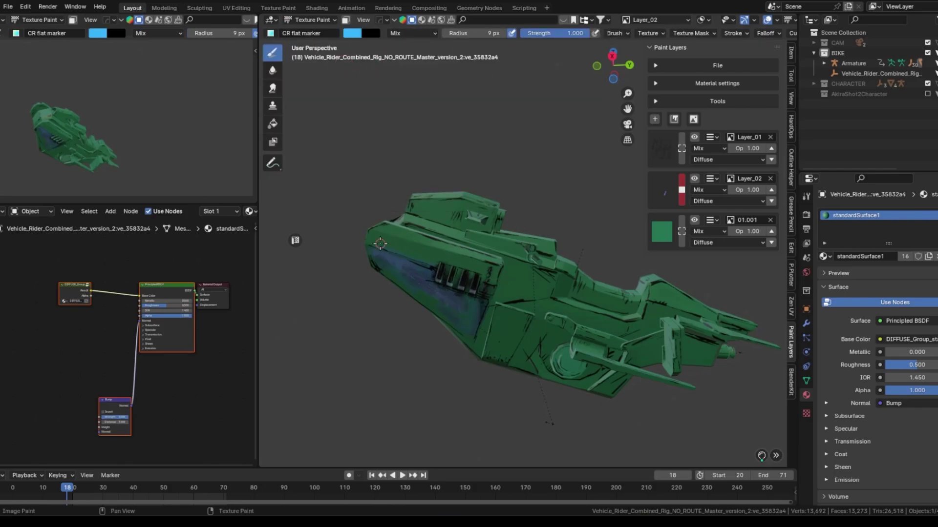
pyautogui.moveTo(404, 247); pyautogui.dragTo(549, 209, button='middle')
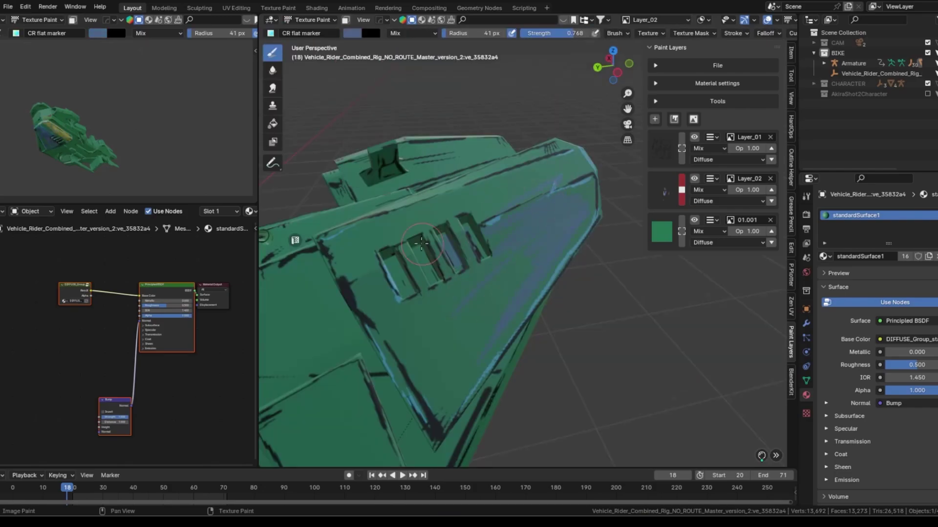
pyautogui.moveTo(453, 381); pyautogui.dragTo(500, 340)
pyautogui.moveTo(588, 197); pyautogui.dragTo(412, 310, button='middle')
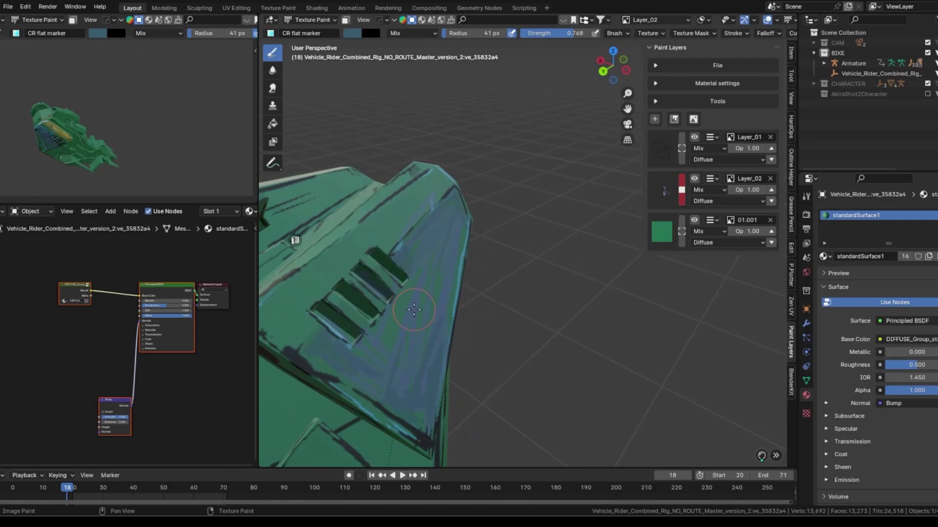
# Step: Paint the band above the vents in muted yellow with the CR flat marker brush, resizing the brush as needed
pyautogui.click(352, 33)
pyautogui.click(390, 78)
pyautogui.click(270, 33)
pyautogui.click(283, 74)
pyautogui.moveTo(464, 168)
pyautogui.mouseDown()
pyautogui.moveTo(499, 160)
pyautogui.moveTo(342, 268)
pyautogui.moveTo(489, 127)
pyautogui.mouseUp()
pyautogui.moveTo(489, 127)
pyautogui.mouseDown(button='middle')
pyautogui.moveTo(537, 195)
pyautogui.moveTo(605, 259)
pyautogui.mouseUp(button='middle')
pyautogui.press('f')
pyautogui.click(604, 259)
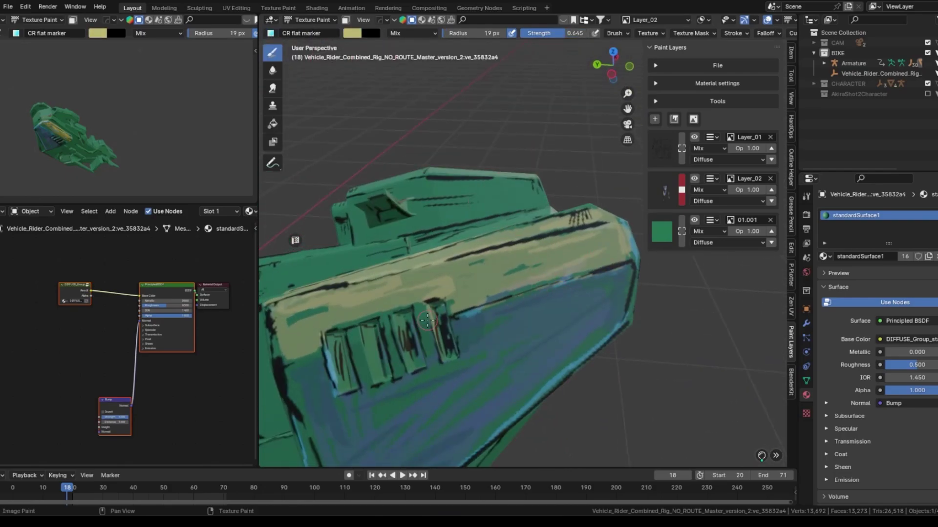
# Step: Change the paint colour to bright yellow and add highlights along the muted yellow band above the vents
pyautogui.click(352, 34)
pyautogui.click(400, 64)
pyautogui.moveTo(615, 227); pyautogui.dragTo(570, 286, button='middle')
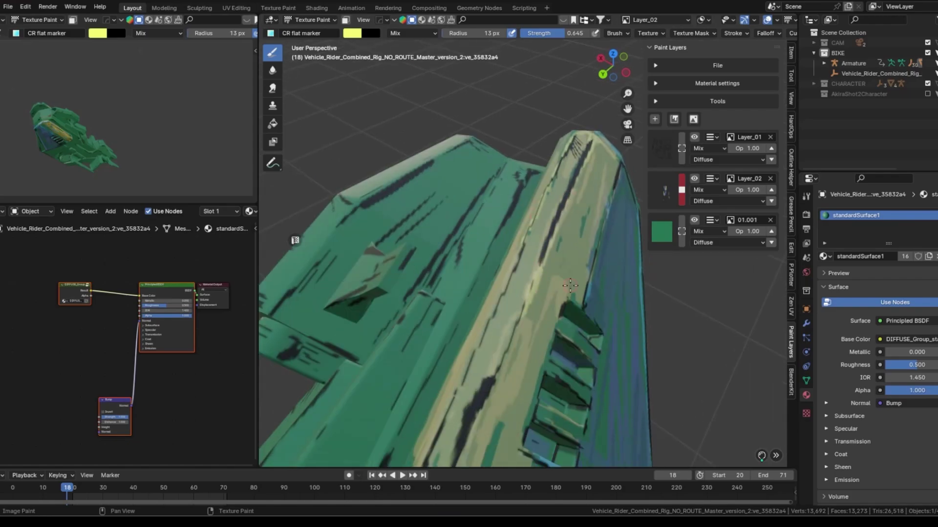
pyautogui.moveTo(552, 180); pyautogui.dragTo(508, 191, button='middle')
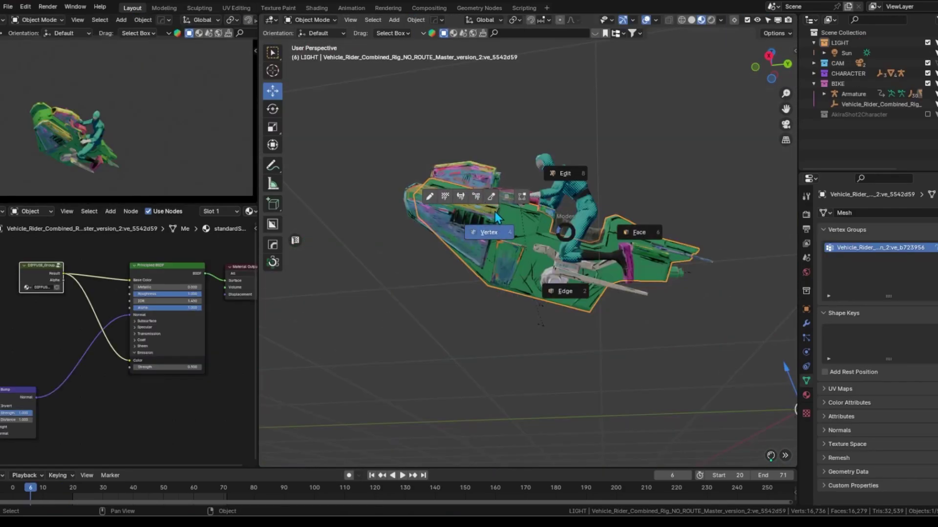
# Step: Isolate the bike's main body mesh in local view and put it into Texture Paint mode
pyautogui.press('Escape')
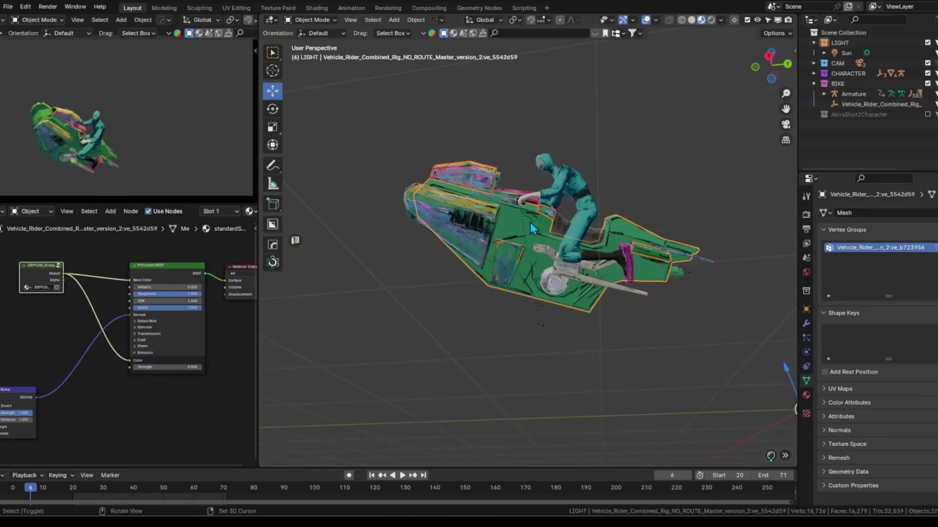
pyautogui.press('KP_Divide')
pyautogui.moveTo(742, 212); pyautogui.dragTo(517, 213, button='middle')
pyautogui.hotkey('ctrl', 'Tab')
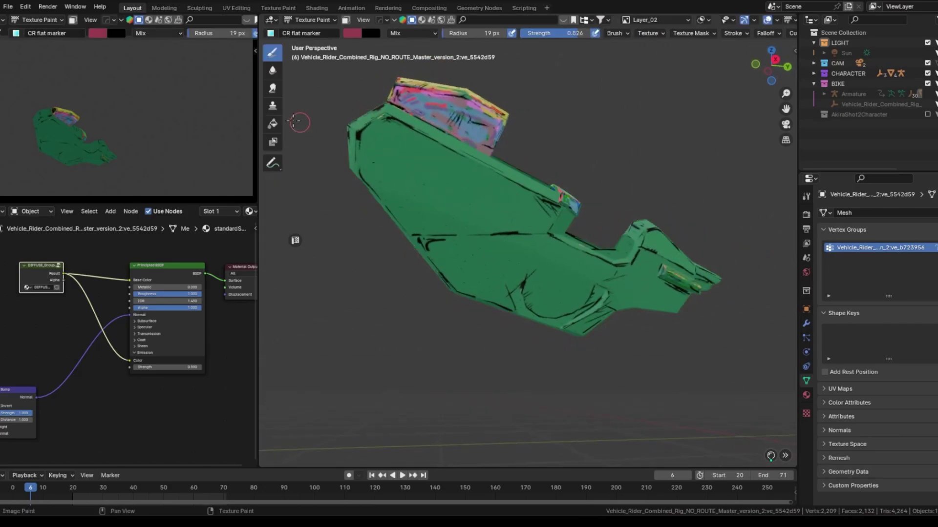
# Step: Recolour the body's green base to magenta and paint salmon-pink strokes below its upper edge with a 55 px CR flat marker
pyautogui.press('1')
pyautogui.rightClick(404, 103)
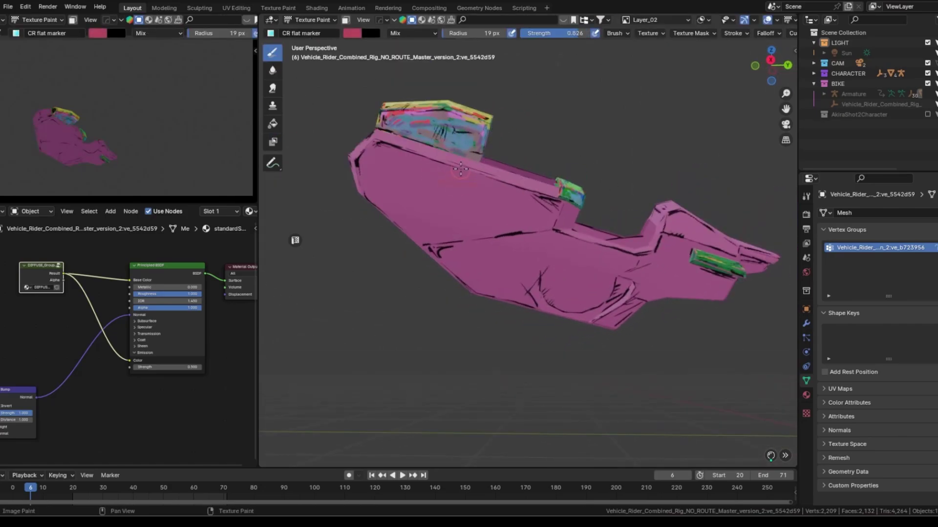
pyautogui.rightClick(404, 104)
pyautogui.press('f')
pyautogui.click(483, 181)
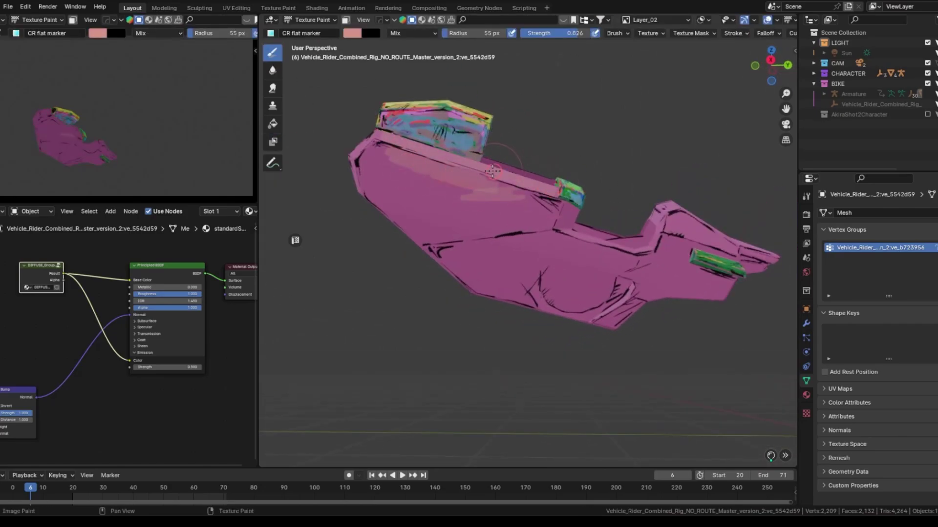
# Step: Continue the salmon-pink highlights along the nose and front edges of the magenta body
pyautogui.moveTo(483, 181)
pyautogui.mouseDown(button='middle')
pyautogui.moveTo(446, 134)
pyautogui.moveTo(454, 188)
pyautogui.mouseUp(button='middle')
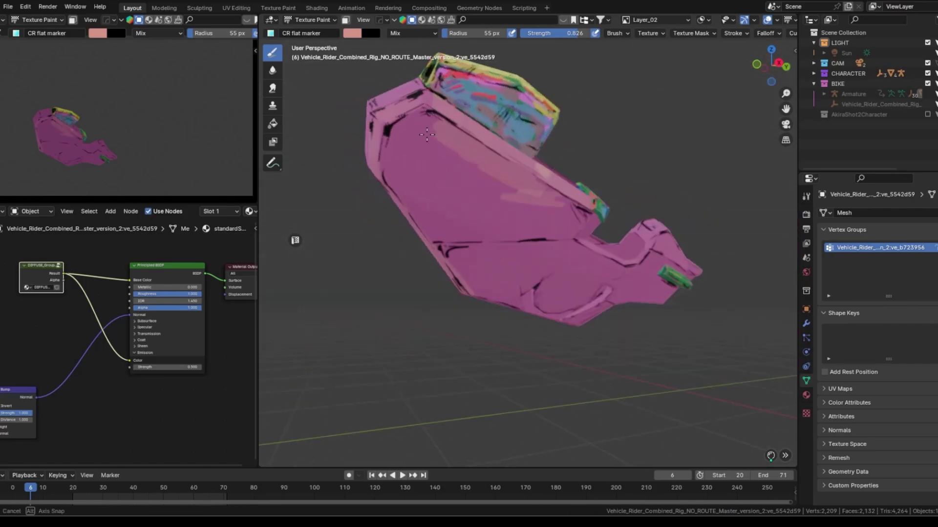
pyautogui.scroll(5, 456, 192)
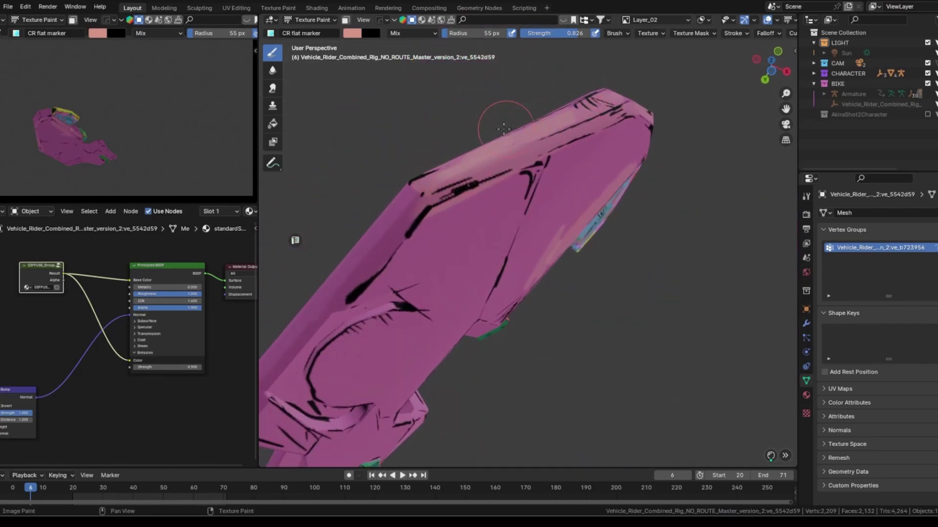
pyautogui.moveTo(492, 126); pyautogui.dragTo(470, 125, button='middle')
# Step: Paint blue and violet shading over the rounded lower area on one side of the magenta body
pyautogui.rightClick(399, 113)
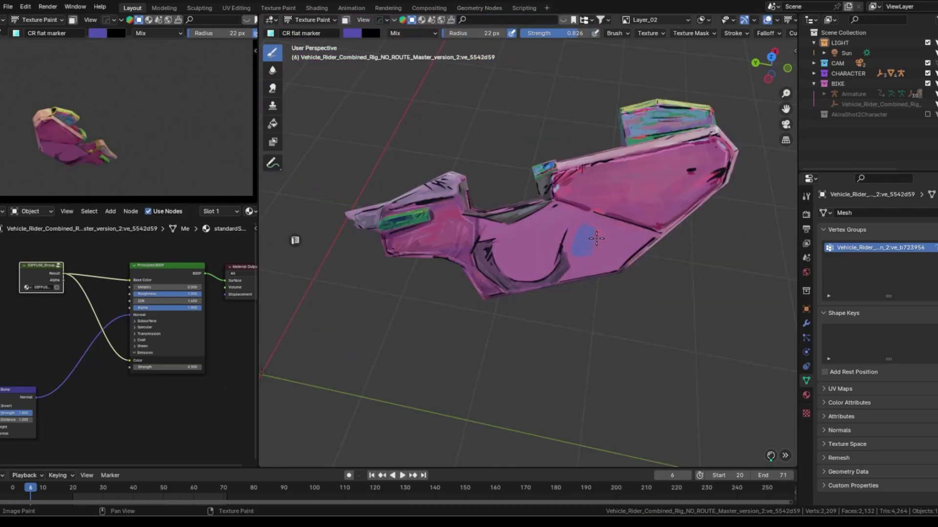
pyautogui.moveTo(595, 238)
pyautogui.mouseDown()
pyautogui.moveTo(543, 230)
pyautogui.moveTo(508, 254)
pyautogui.moveTo(567, 244)
pyautogui.mouseUp()
pyautogui.press('s')
pyautogui.press('d')
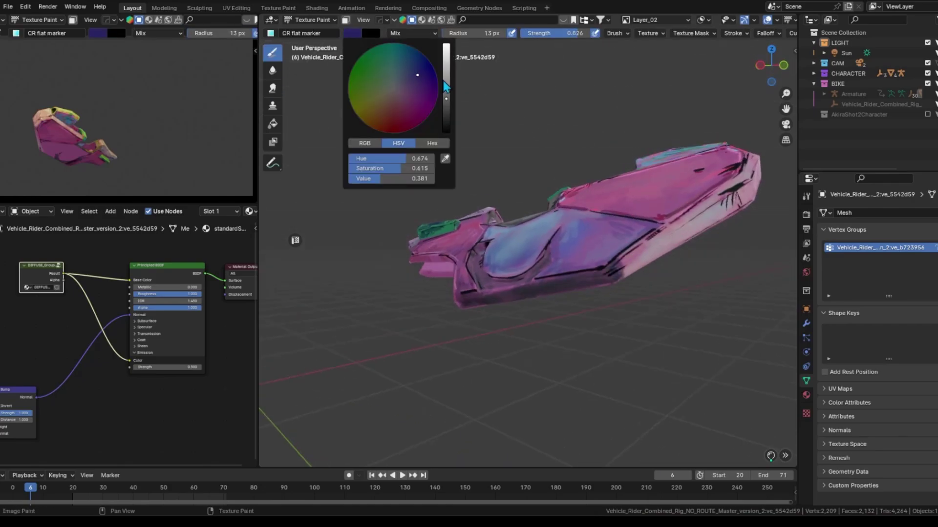
# Step: Shade the rounded lower area on the body's opposite side in blue and violet, and choose turquoise for highlights
pyautogui.moveTo(662, 234); pyautogui.dragTo(673, 288, button='middle')
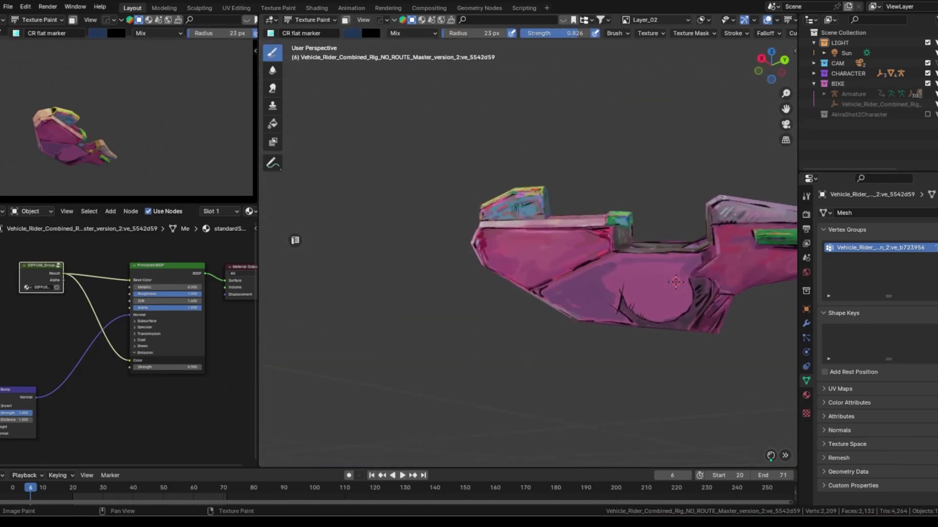
pyautogui.press('s')
pyautogui.press('s')
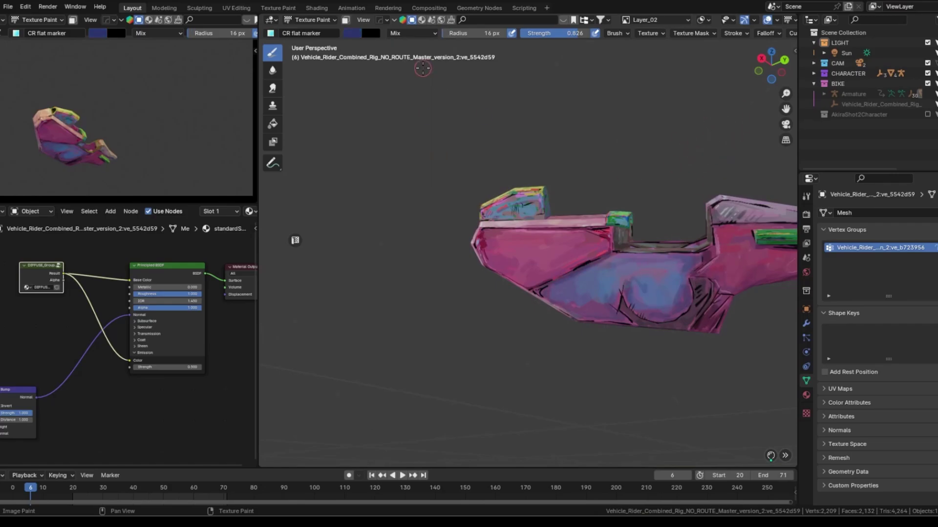
pyautogui.press('s')
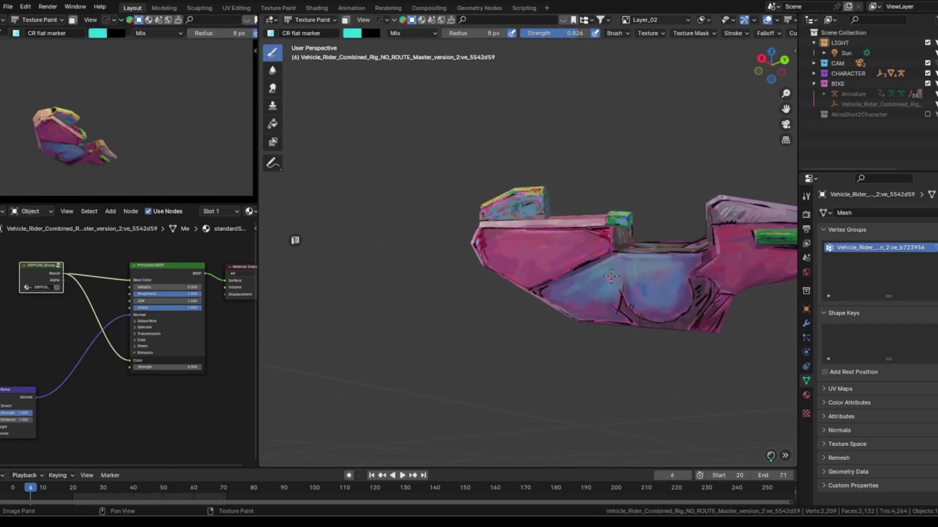
# Step: Paint small black dots along the body's pale pink top strip with the CR hard round brush at 5 px
pyautogui.moveTo(611, 276); pyautogui.dragTo(614, 223, button='middle')
pyautogui.press('s')
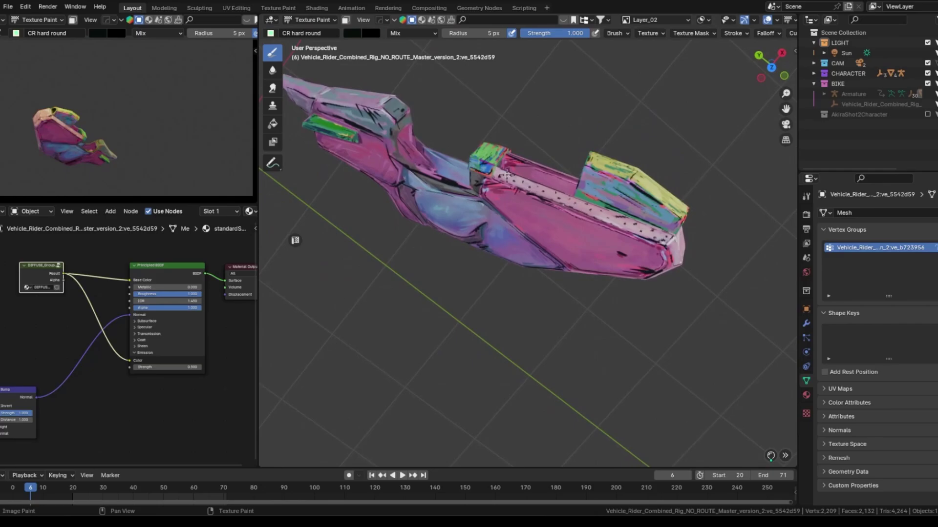
pyautogui.moveTo(507, 174); pyautogui.dragTo(483, 279, button='middle')
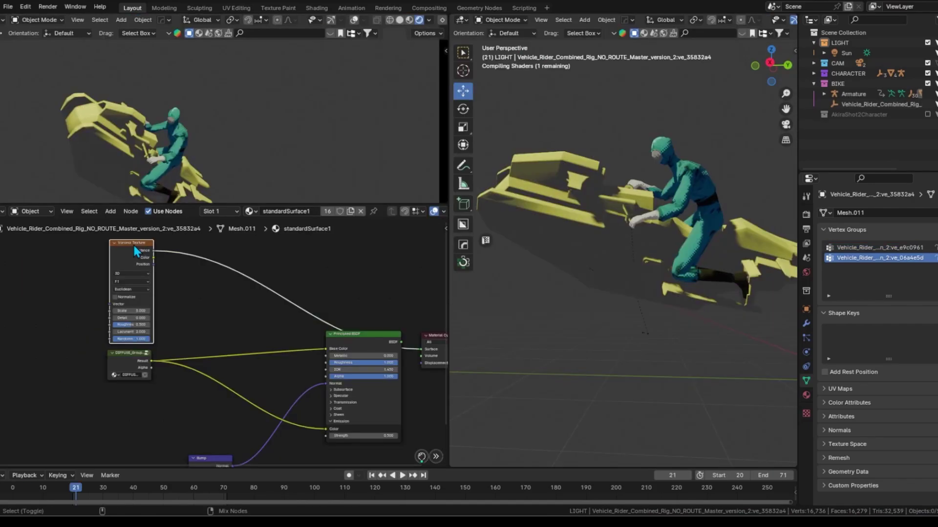
# Step: Preview the Voronoi Texture node on the bike's material and set its Randomness to 0
pyautogui.keyDown('ctrl'); pyautogui.keyDown('shift'); pyautogui.click(133, 244); pyautogui.keyUp('shift'); pyautogui.keyUp('ctrl')
pyautogui.moveTo(131, 340); pyautogui.dragTo(112, 339)
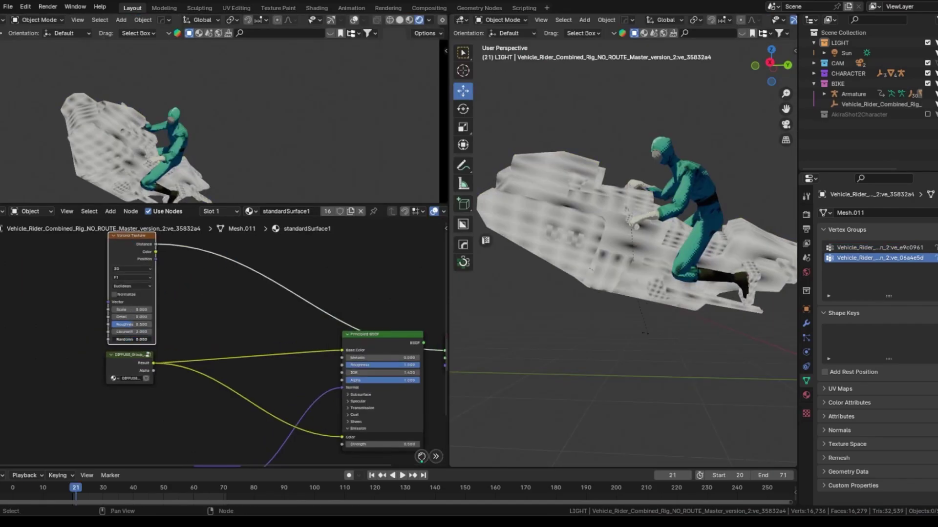
# Step: Add a Color Ramp with Constant interpolation after the Voronoi Texture and move its white stop inward
pyautogui.hotkey('shift', 'a')
pyautogui.write('color')
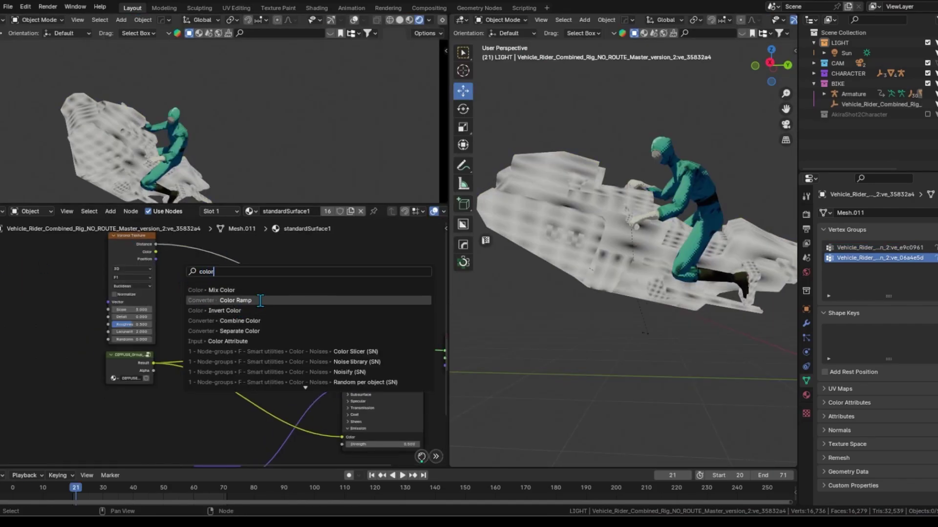
pyautogui.press('Return')
pyautogui.click(205, 277)
pyautogui.click(270, 323)
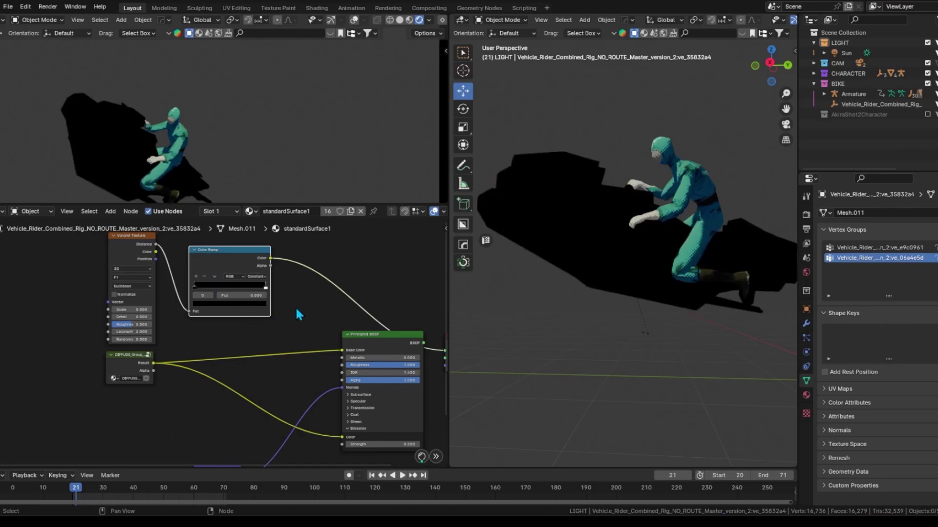
pyautogui.moveTo(265, 287); pyautogui.dragTo(227, 289)
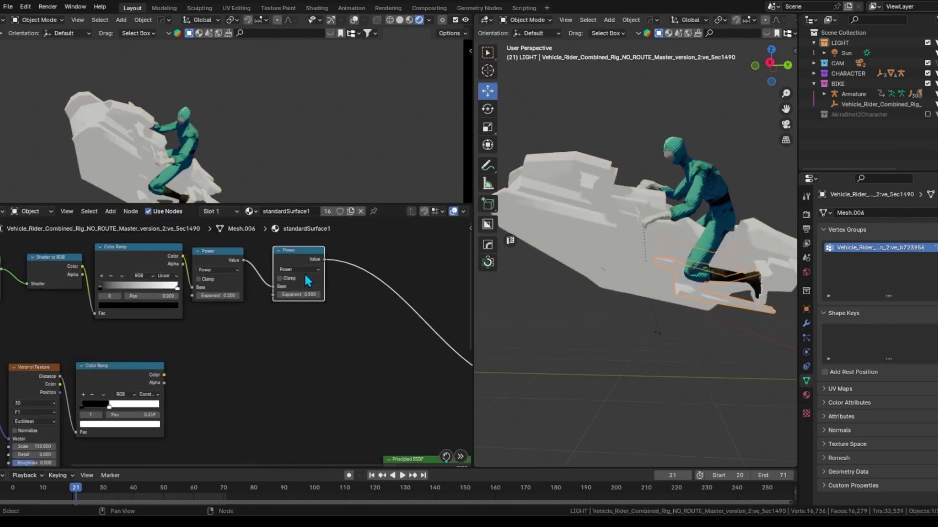
# Step: Change the second Power node's operation to Greater Than and inspect the thresholded shading on the bike
pyautogui.click(305, 269)
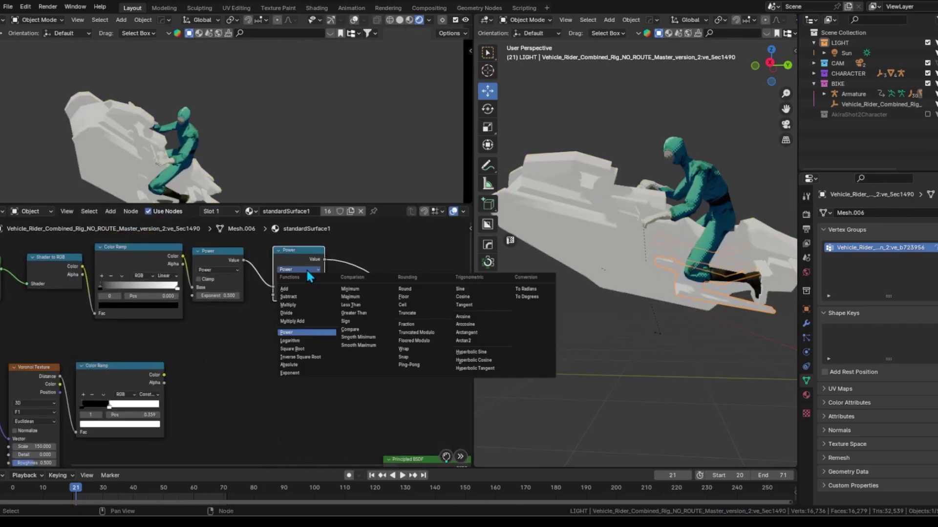
pyautogui.click(358, 312)
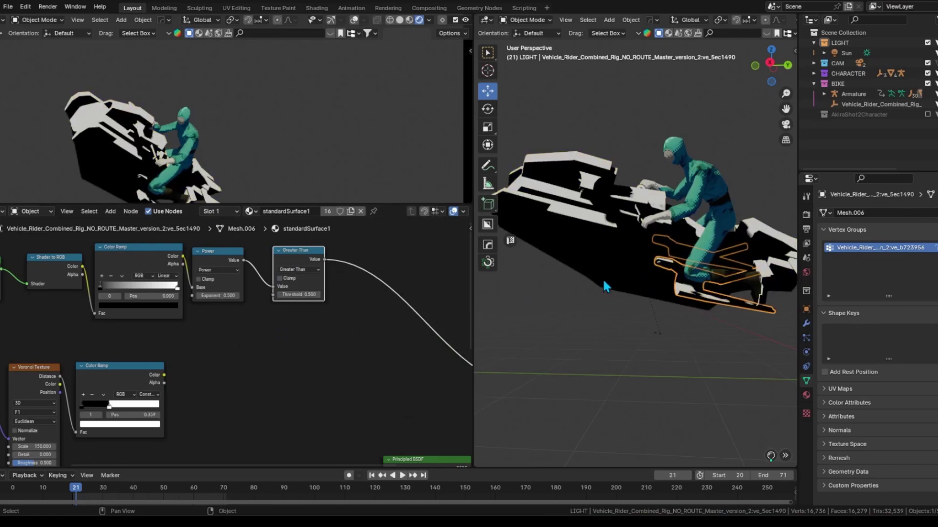
pyautogui.click(571, 312)
pyautogui.moveTo(572, 312); pyautogui.dragTo(632, 320, button='middle')
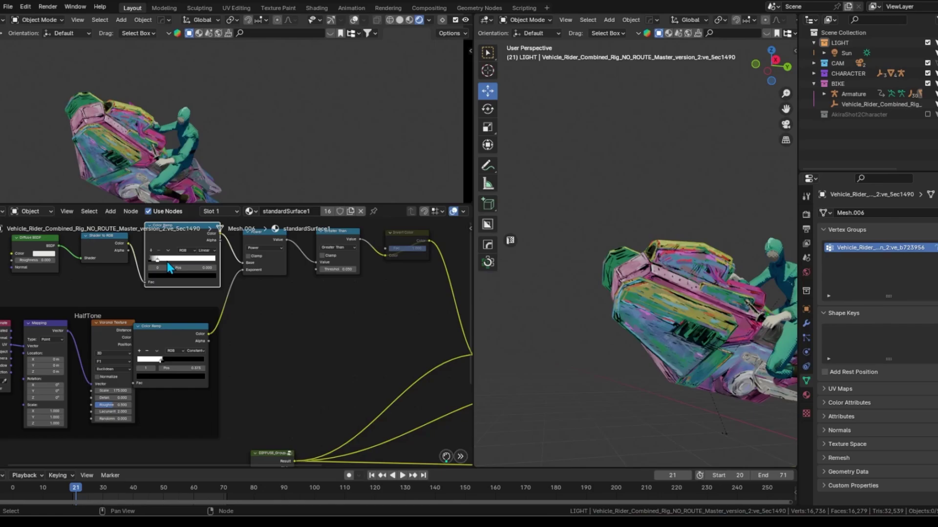
# Step: Adjust a stop on the Color Ramp that follows the Shader to RGB node to refine the shading range
pyautogui.moveTo(154, 265); pyautogui.dragTo(149, 266)
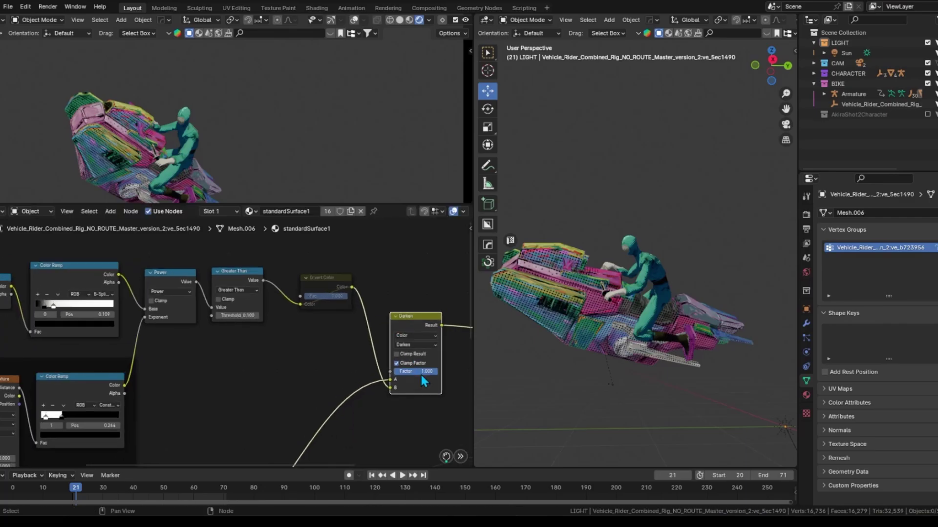
# Step: Try the Soft Light blending mode on the bike material's colour mix node, lower its Factor to 0.267, and set the mode to Multiply
pyautogui.click(421, 345)
pyautogui.click(423, 194)
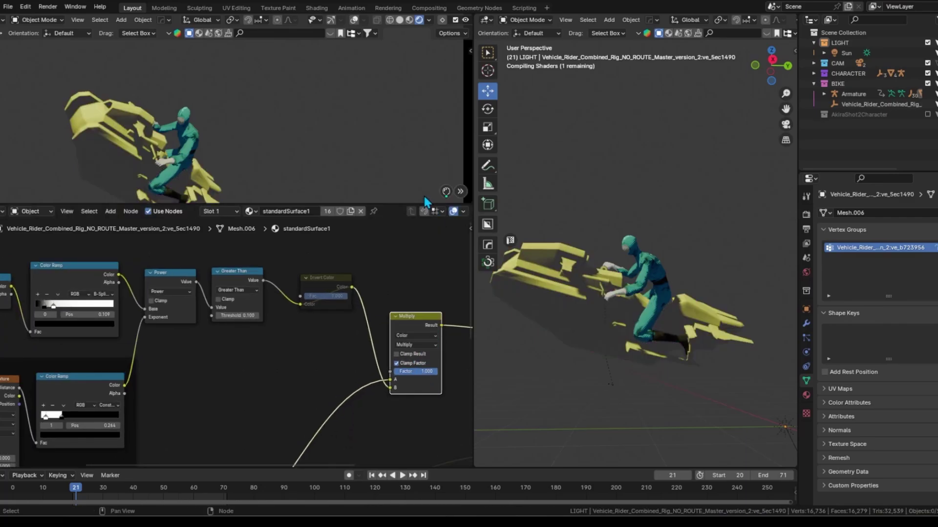
pyautogui.click(433, 345)
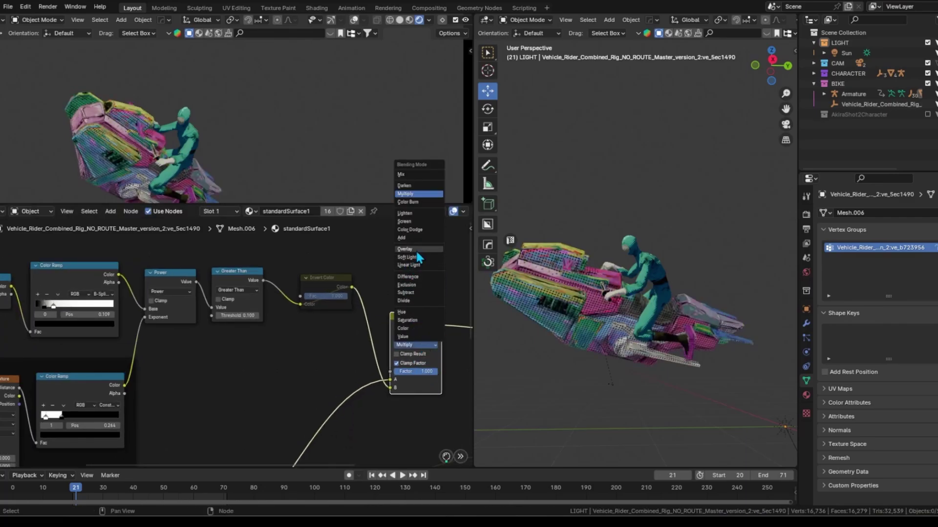
pyautogui.click(418, 257)
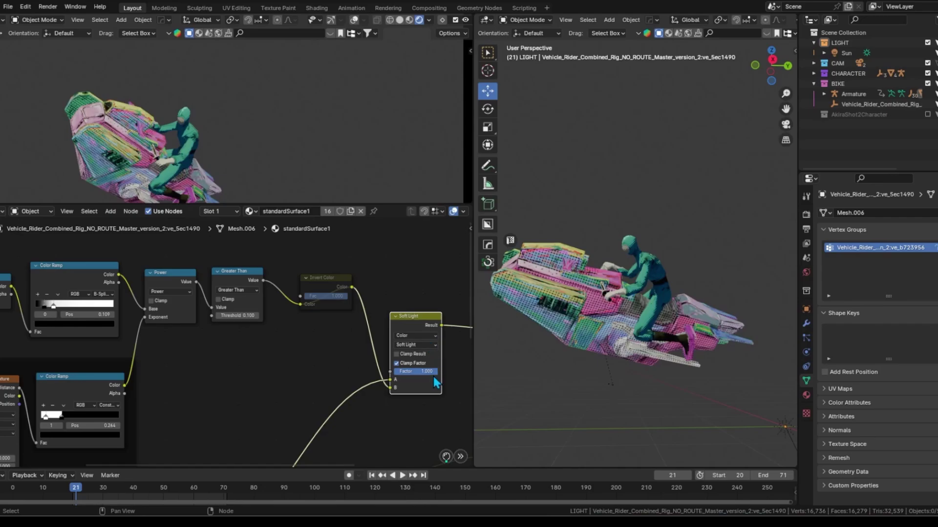
pyautogui.moveTo(432, 376); pyautogui.dragTo(399, 377)
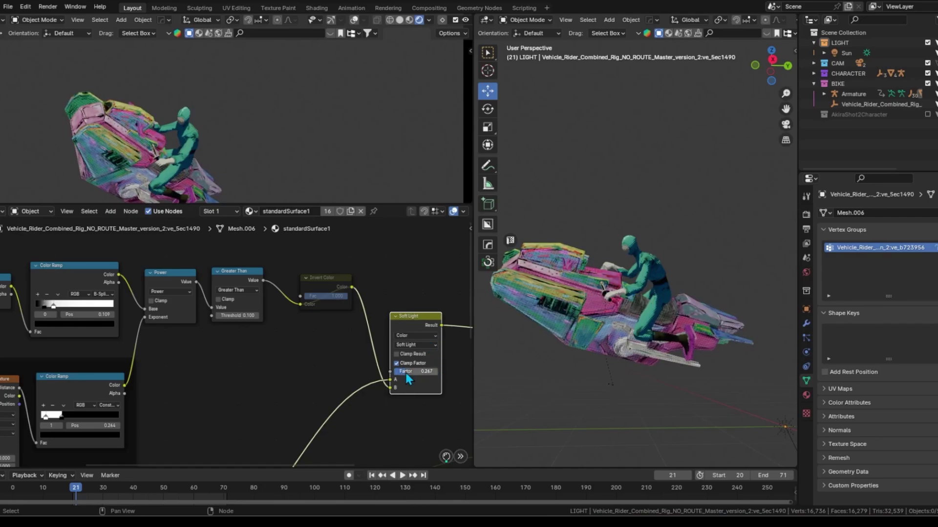
pyautogui.click(427, 345)
pyautogui.click(432, 194)
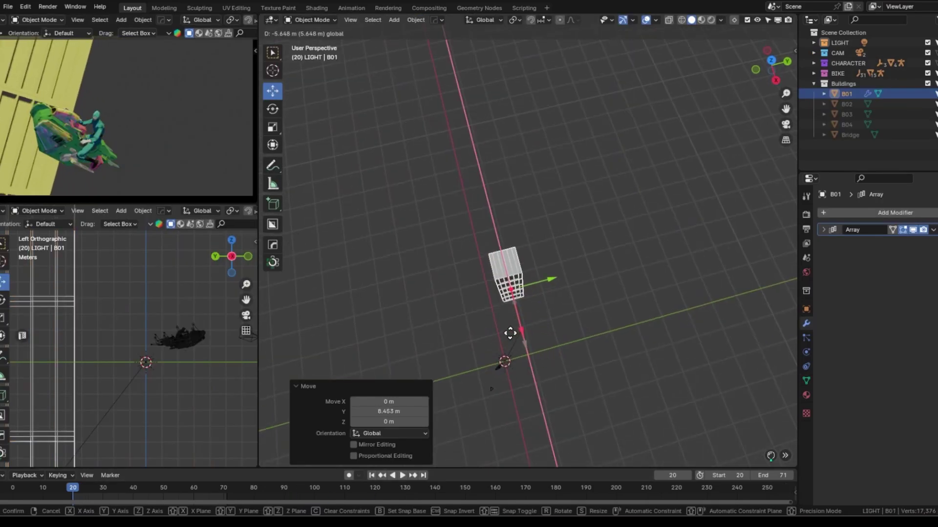
# Step: Finish placing and scaling building B01, and position building B02 by moving it along the X axis and then freely
pyautogui.press('s')
pyautogui.click(561, 300)
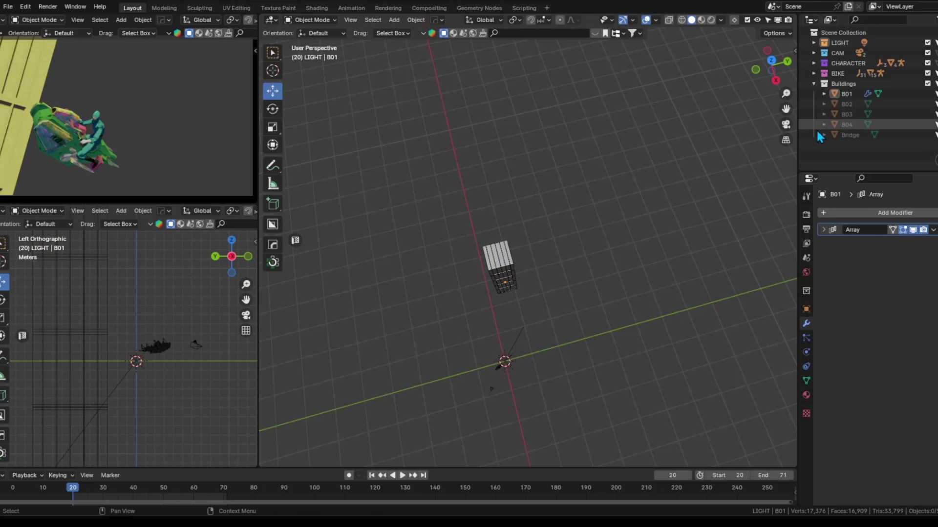
pyautogui.click(846, 104)
pyautogui.press('g')
pyautogui.press('x')
pyautogui.click(532, 332)
pyautogui.moveTo(559, 248); pyautogui.dragTo(582, 288, button='middle')
pyautogui.press('g')
pyautogui.click(586, 327)
# Step: Go to frame 24 and position building B03 by moving it -25.278 m along X and then along Z
pyautogui.press('Right')
pyautogui.press('Right')
pyautogui.press('Right')
pyautogui.press('Right')
pyautogui.click(846, 114)
pyautogui.moveTo(611, 341); pyautogui.dragTo(635, 381, button='middle')
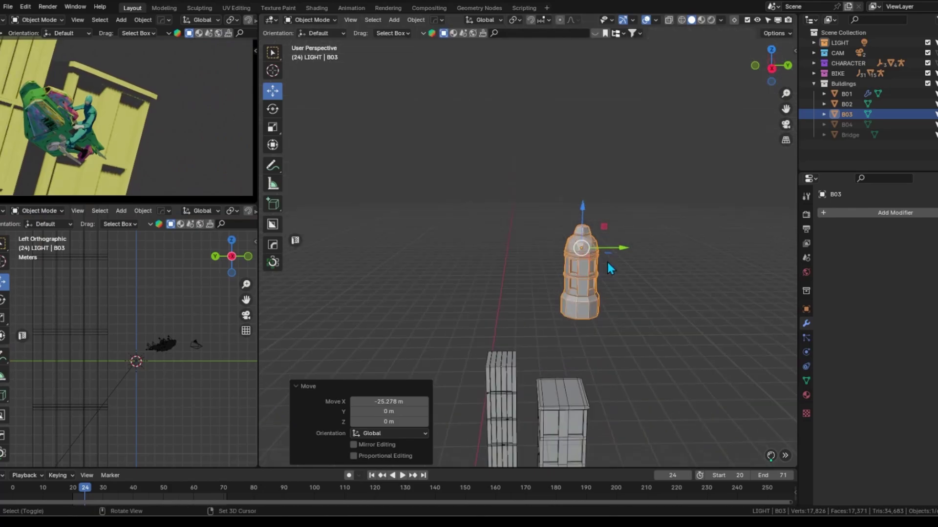
pyautogui.press('g')
pyautogui.press('z')
pyautogui.click(664, 415)
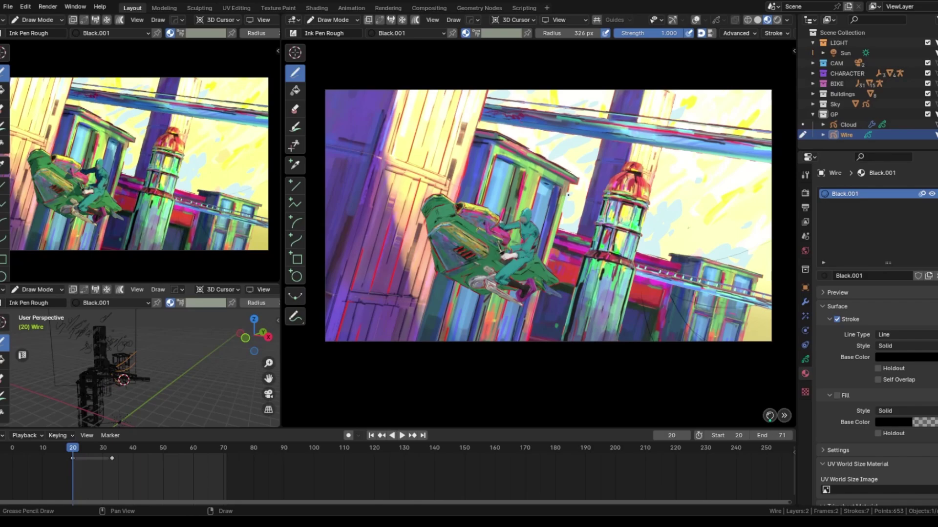
# Step: Draw black overhead wires between the buildings at frame 20 on the Wire object with the Ink Pen Rough brush
pyautogui.moveTo(568, 195); pyautogui.dragTo(567, 165)
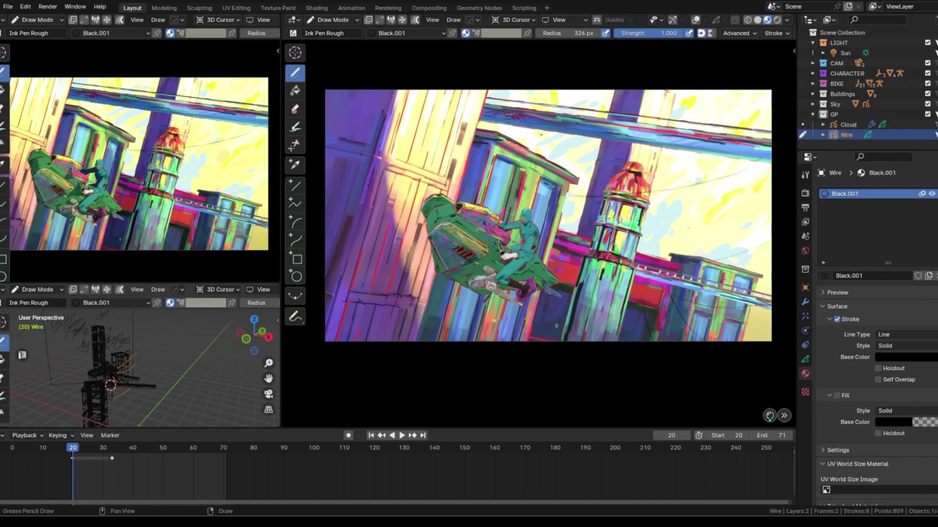
pyautogui.moveTo(540, 135)
pyautogui.mouseDown()
pyautogui.moveTo(439, 195)
pyautogui.moveTo(367, 224)
pyautogui.mouseUp()
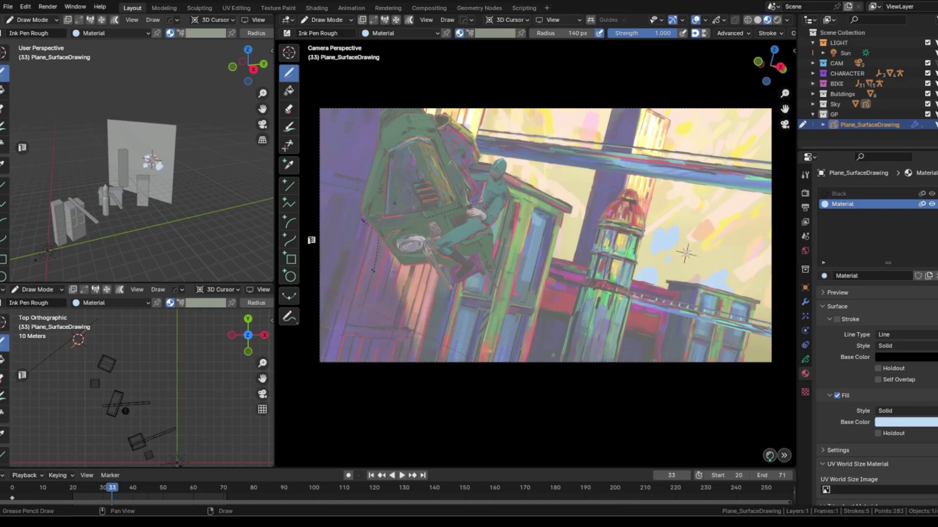
# Step: Look through the camera in the small perspective viewport and change its shading mode
pyautogui.click(262, 125)
pyautogui.press('z')
pyautogui.click(215, 211)
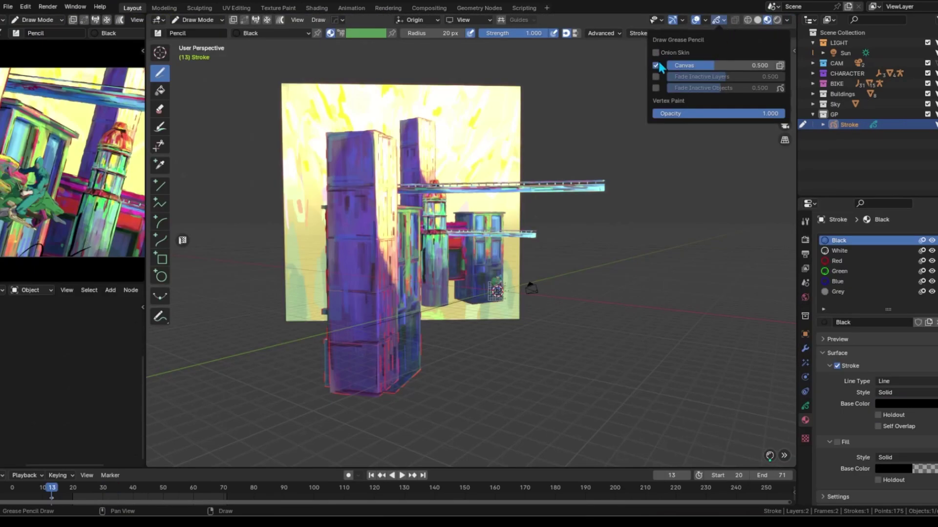
# Step: Enable Fade Inactive Objects for the Stroke drawing and set the drawing plane to Front (X-Z)
pyautogui.click(656, 88)
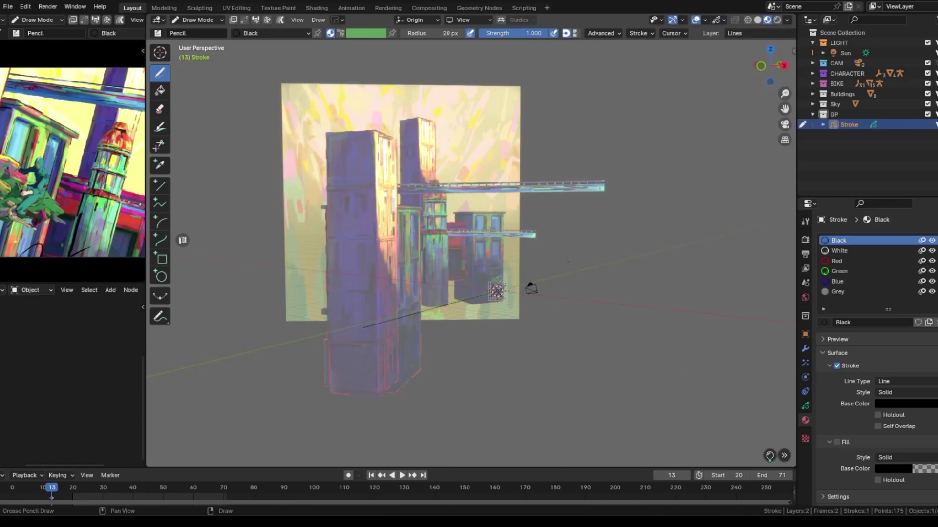
pyautogui.moveTo(568, 262); pyautogui.dragTo(536, 244, button='middle')
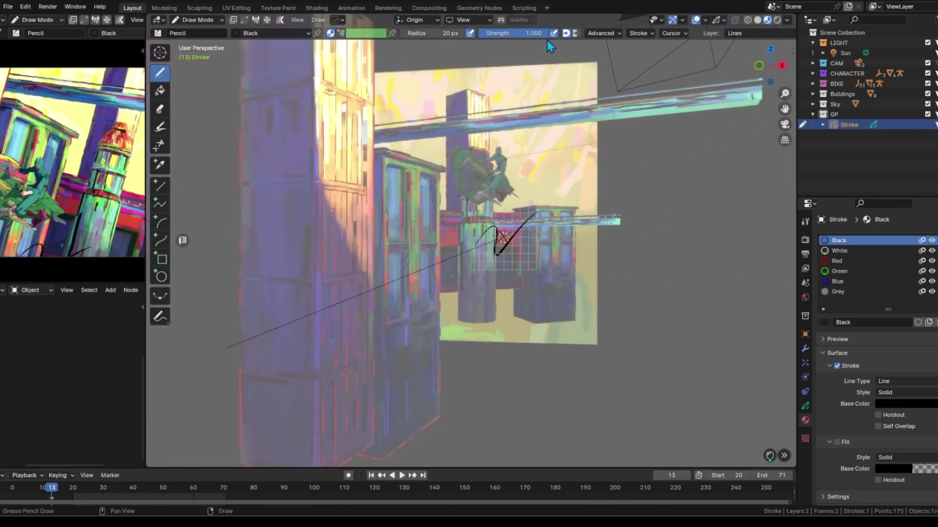
pyautogui.click(468, 19)
pyautogui.click(475, 50)
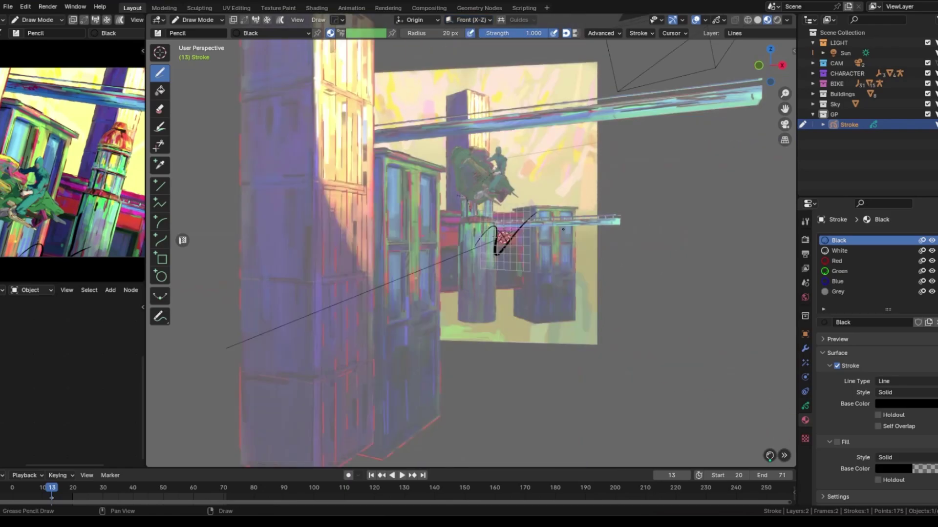
# Step: View the Stroke drawing straight on from the front and open its object data properties
pyautogui.moveTo(563, 229)
pyautogui.mouseDown(button='middle')
pyautogui.moveTo(732, 236)
pyautogui.moveTo(635, 221)
pyautogui.moveTo(408, 241)
pyautogui.mouseUp(button='middle')
pyautogui.scroll(1, 408, 242)
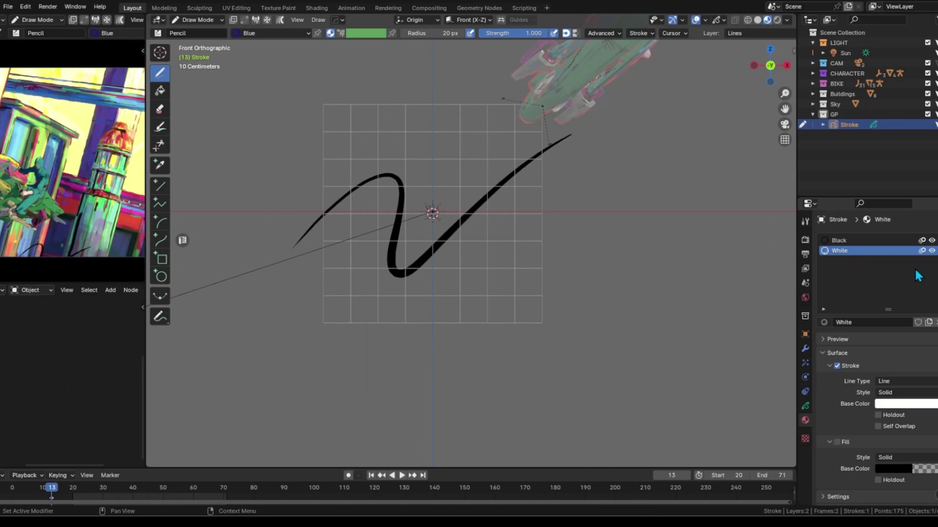
pyautogui.click(805, 407)
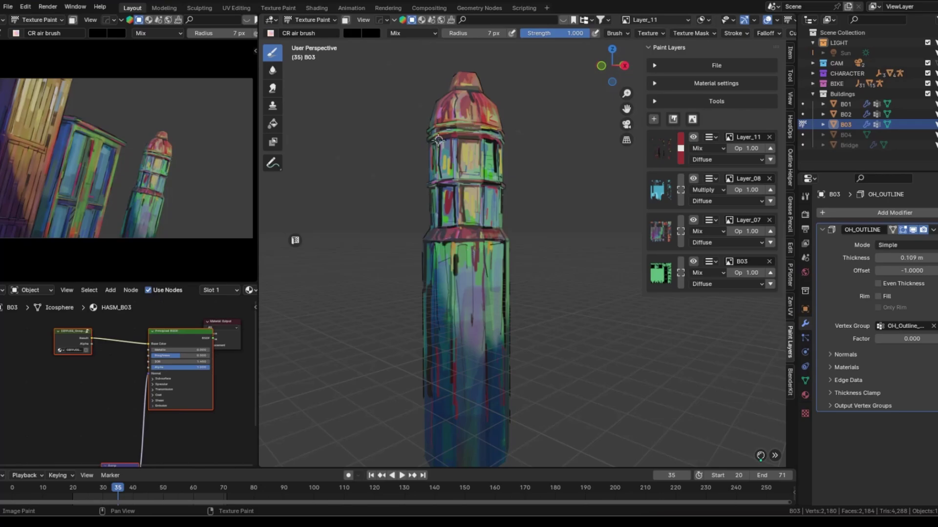
pyautogui.moveTo(438, 140); pyautogui.dragTo(521, 152, button='middle')
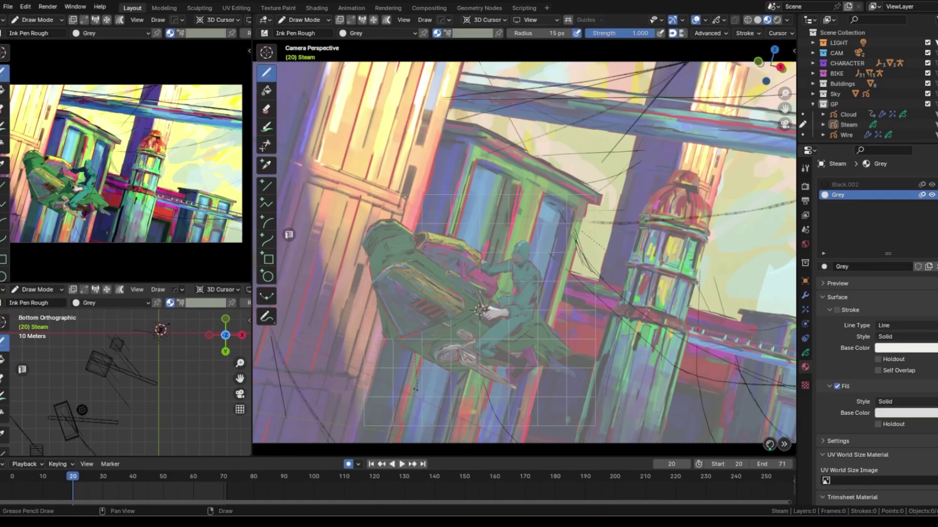
pyautogui.hotkey('shift', 'alt', 'z')
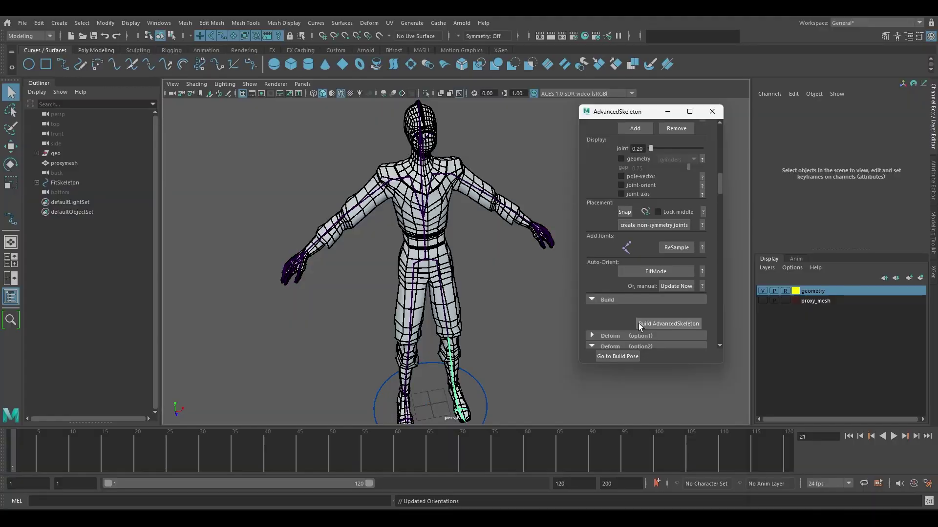
# Step: In Maya, build the AdvancedSkeleton rig on the character and test the left arm's FKIKBlend at 10 and 0
pyautogui.click(638, 323)
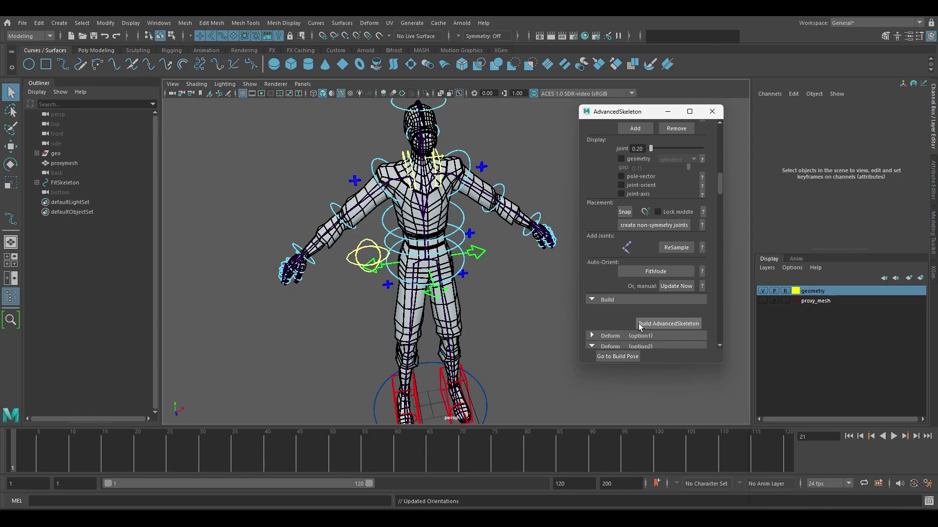
pyautogui.click(437, 205)
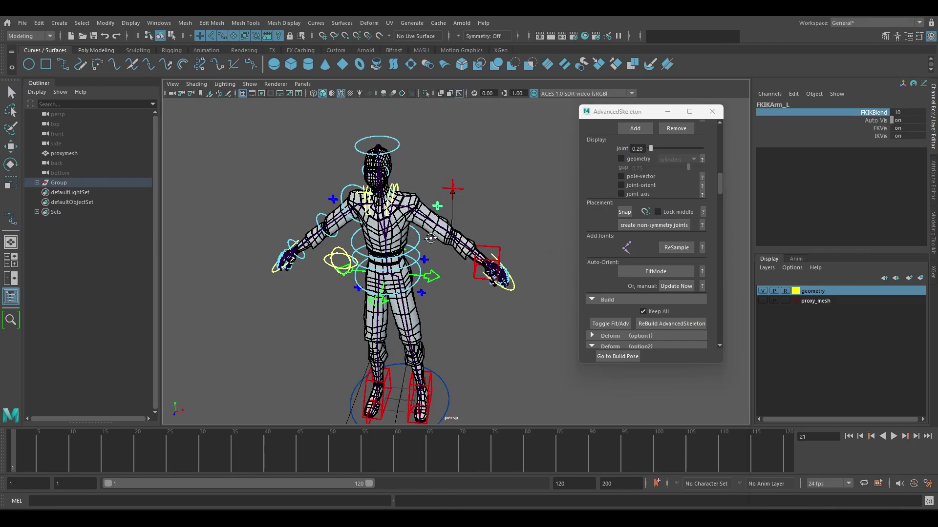
pyautogui.keyDown('alt'); pyautogui.moveTo(431, 238); pyautogui.dragTo(371, 245); pyautogui.keyUp('alt')
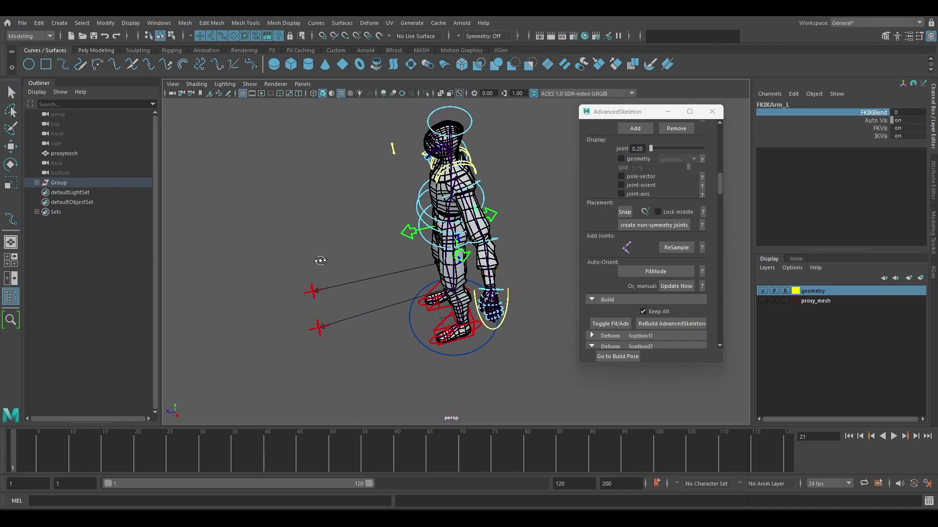
pyautogui.keyDown('alt'); pyautogui.moveTo(300, 262); pyautogui.dragTo(440, 274); pyautogui.keyUp('alt')
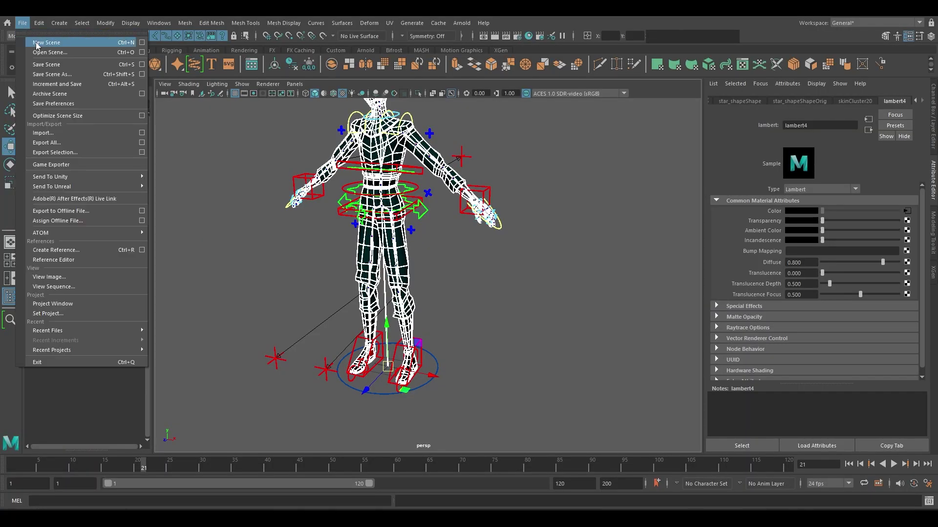
# Step: Open the Game Exporter for the rigged rider
pyautogui.click(75, 165)
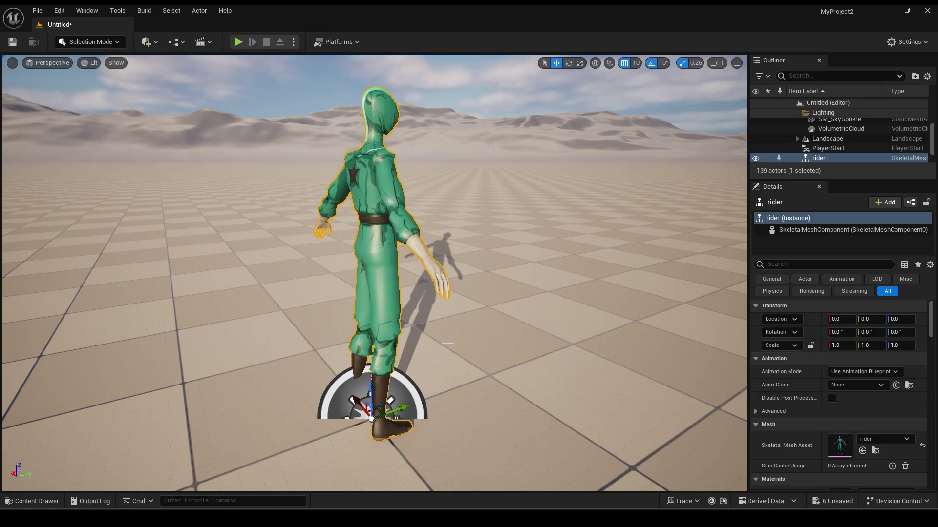
# Step: In Unreal Editor, set the rider's Animation Mode to Use Animation Asset and assign its riding animation
pyautogui.click(863, 372)
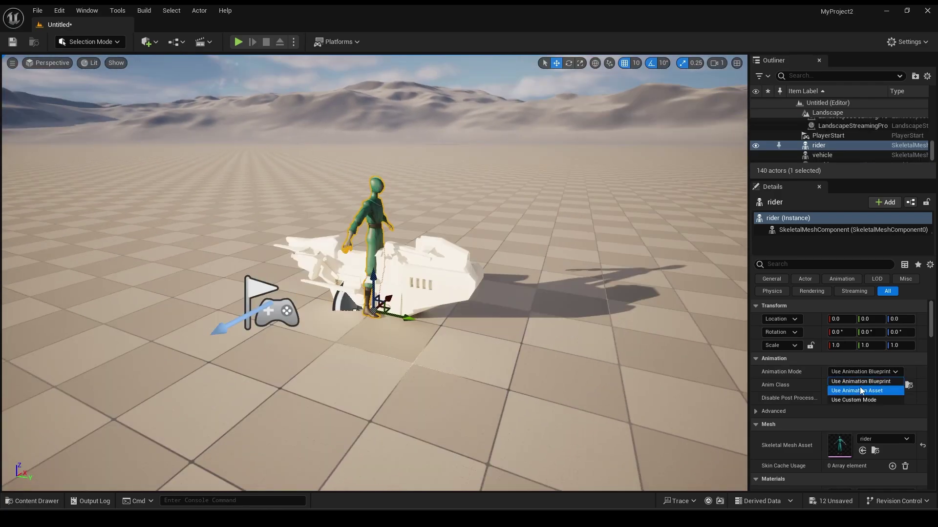
pyautogui.click(861, 391)
pyautogui.click(839, 303)
pyautogui.click(856, 272)
# Step: Set the vehicle's Animation Mode to Use Animation Asset with vehiclerun, and play the level to preview the combined animation
pyautogui.click(464, 289)
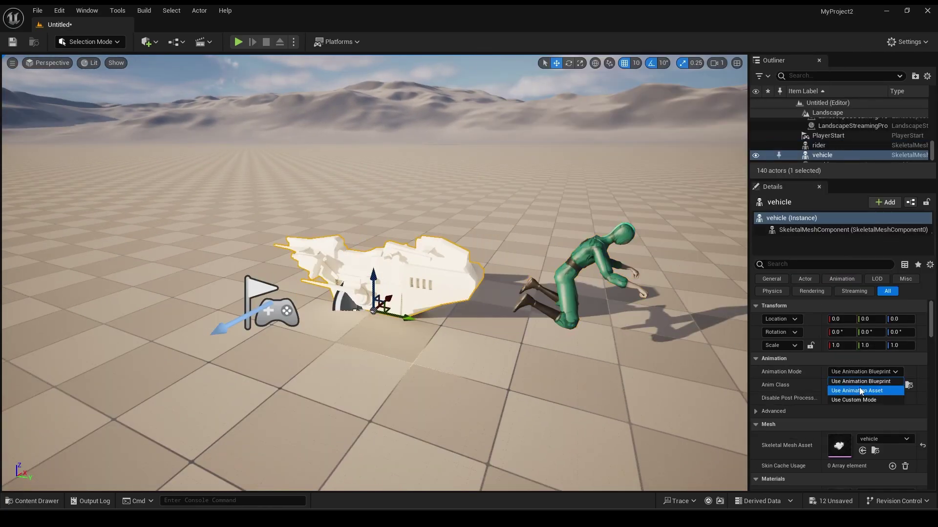
pyautogui.click(861, 391)
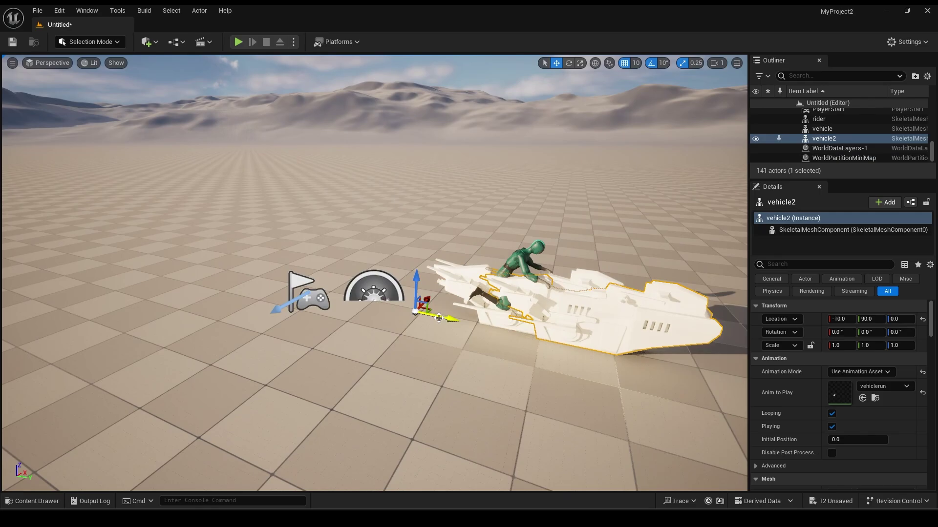
pyautogui.press('Escape')
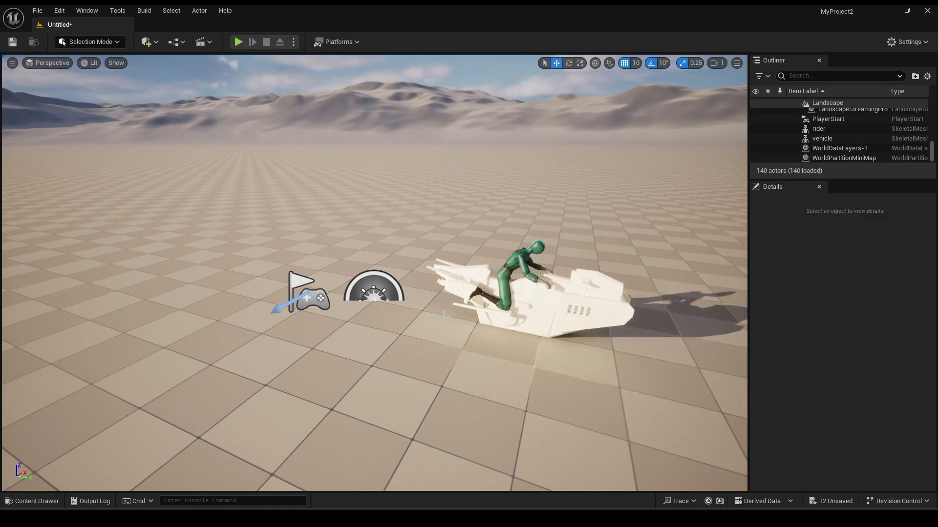
pyautogui.hotkey('alt', 'p')
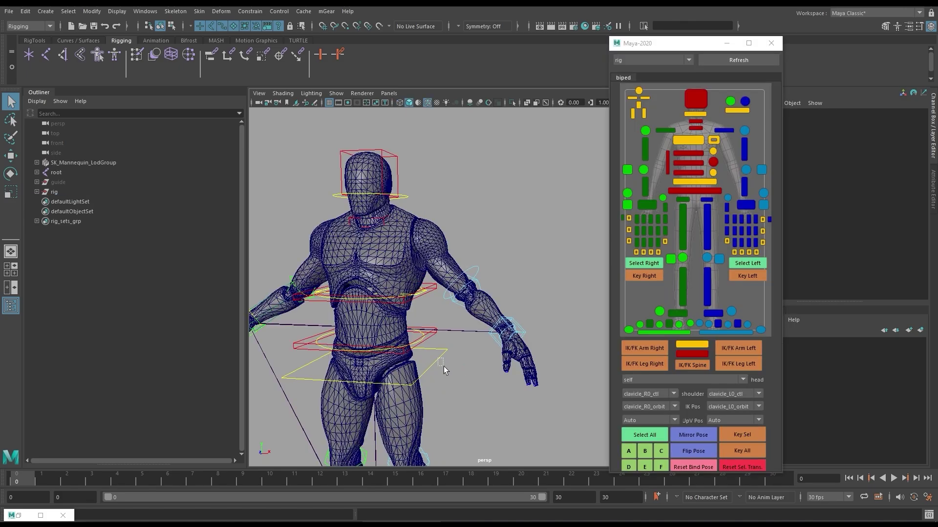
pyautogui.click(431, 373)
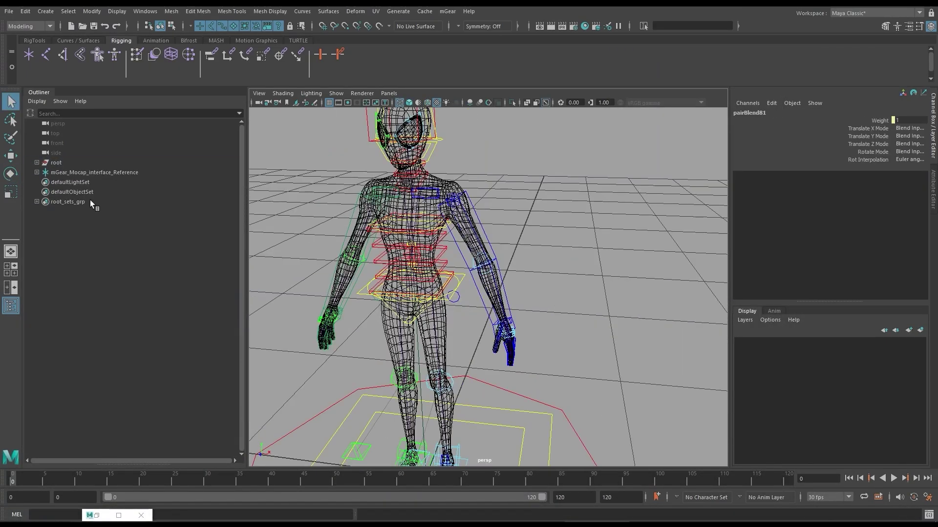
pyautogui.click(441, 336)
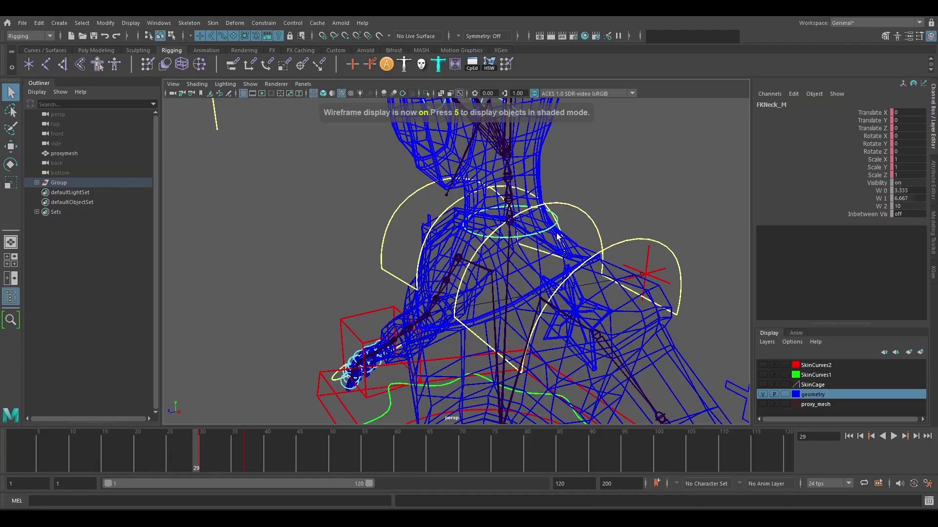
# Step: In Maya, delete the FKNeck_M control's keyframes between about frames 21 and 48 and switch to shaded display
pyautogui.keyDown('shift'); pyautogui.moveTo(142, 454); pyautogui.dragTo(322, 454); pyautogui.keyUp('shift')
pyautogui.rightClick(203, 442)
pyautogui.click(222, 289)
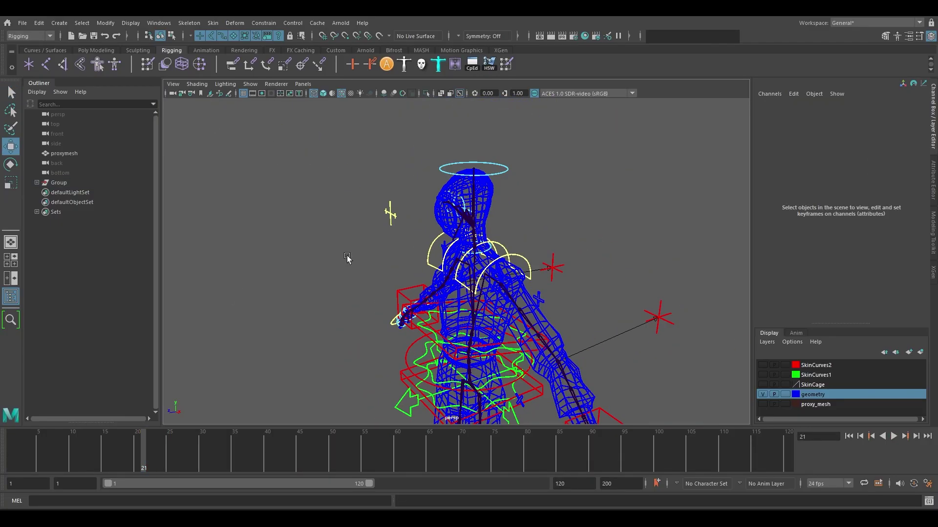
pyautogui.press('5')
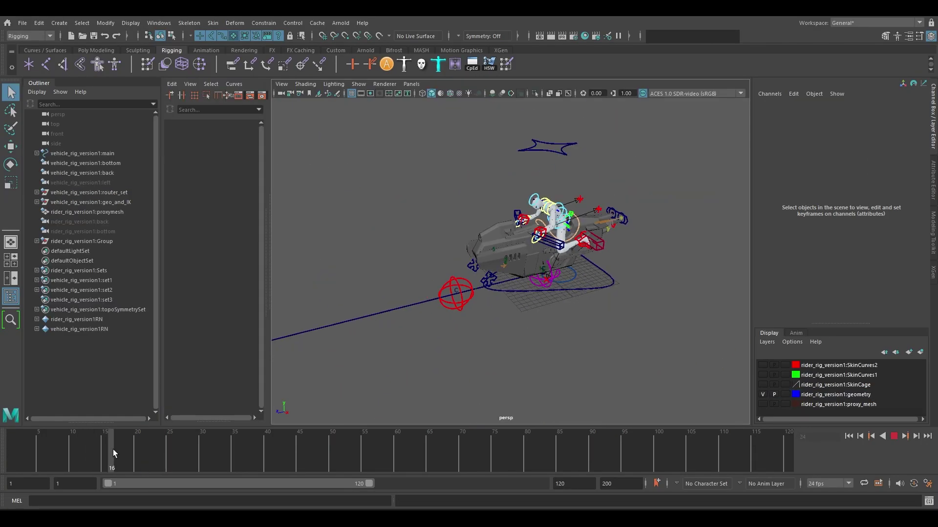
# Step: Go to frame 68, select the bike rig's main tilting control, and examine the bike and its motion path
pyautogui.moveTo(488, 454); pyautogui.dragTo(449, 454)
pyautogui.click(549, 151)
pyautogui.scroll(5, 521, 183)
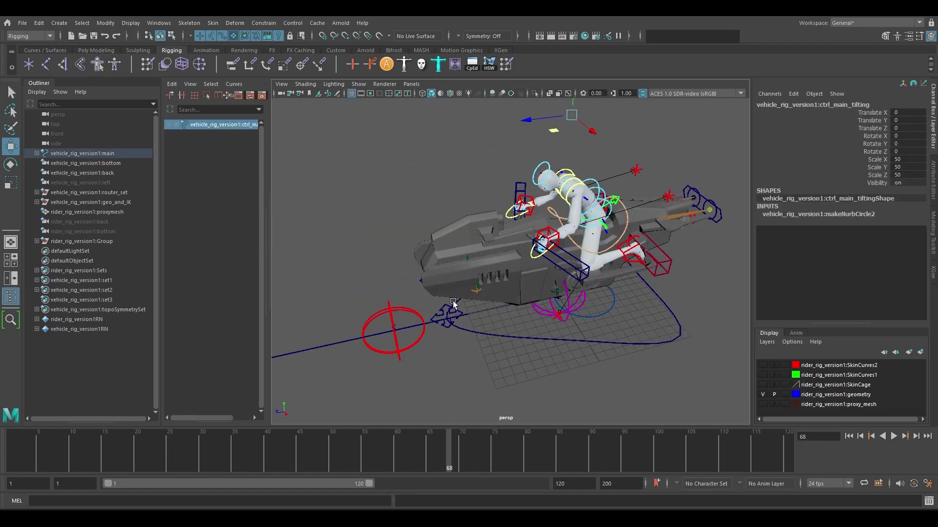
pyautogui.scroll(-8, 333, 307)
pyautogui.click(333, 306)
pyautogui.click(333, 306)
pyautogui.keyDown('alt'); pyautogui.moveTo(333, 307); pyautogui.dragTo(507, 410); pyautogui.keyUp('alt')
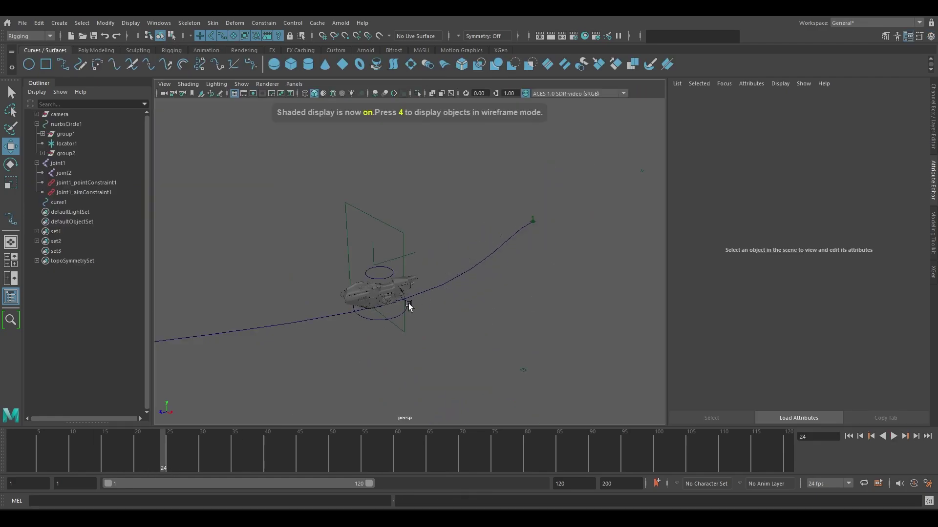
# Step: Select the circle control above the bike, and scrub through the rider's riding animation to examine the pose
pyautogui.click(367, 276)
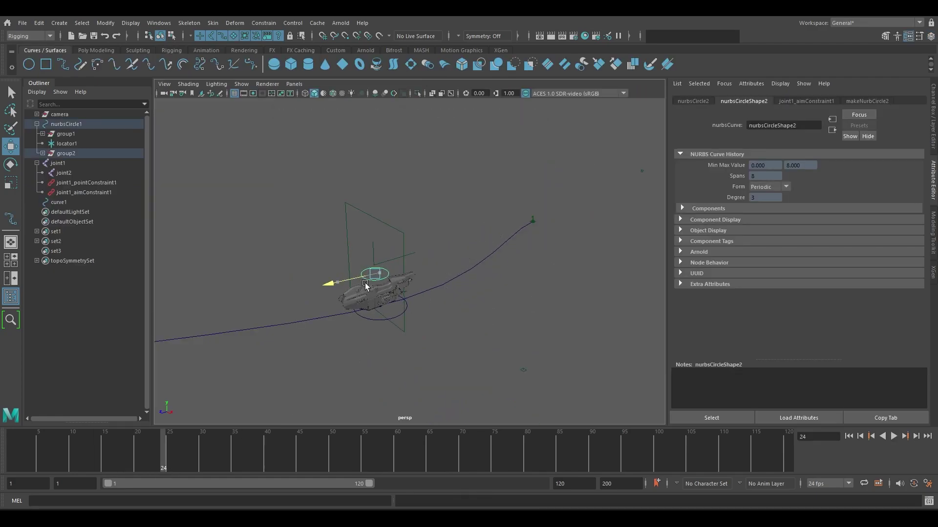
pyautogui.click(482, 297)
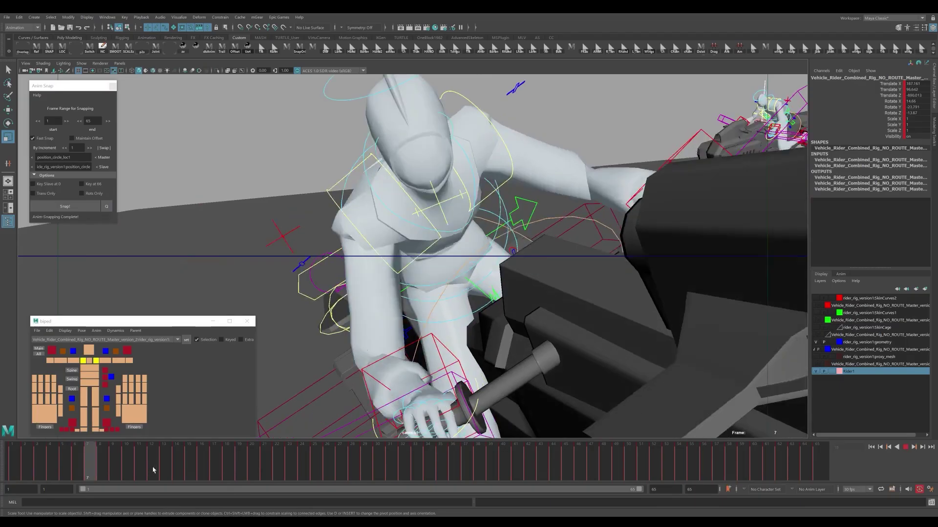
pyautogui.moveTo(153, 464); pyautogui.dragTo(683, 465)
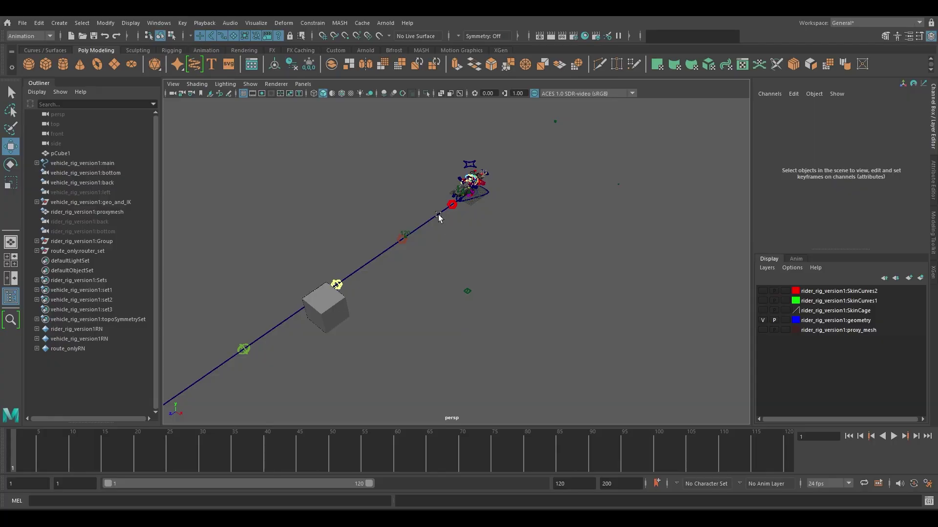
# Step: Select the route_only:router_set group at the bike's route and undo its last moves
pyautogui.click(77, 251)
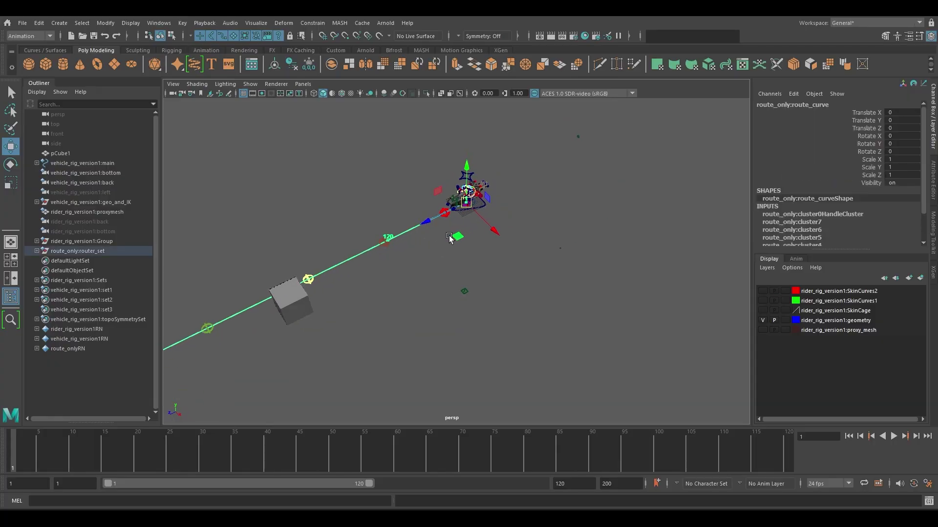
pyautogui.click(383, 239)
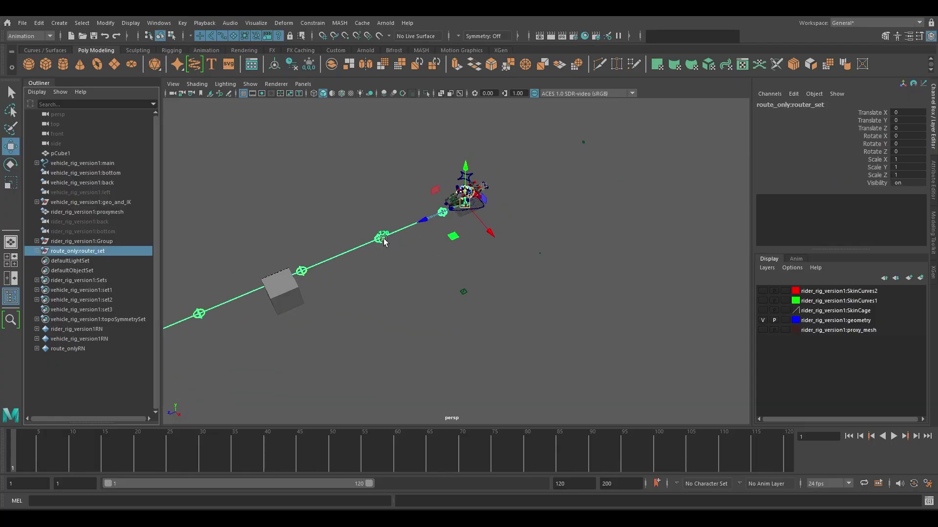
pyautogui.click(509, 236)
pyautogui.keyDown('alt'); pyautogui.moveTo(510, 237); pyautogui.dragTo(470, 217); pyautogui.keyUp('alt')
pyautogui.hotkey('ctrl', 'z')
pyautogui.hotkey('ctrl', 'z')
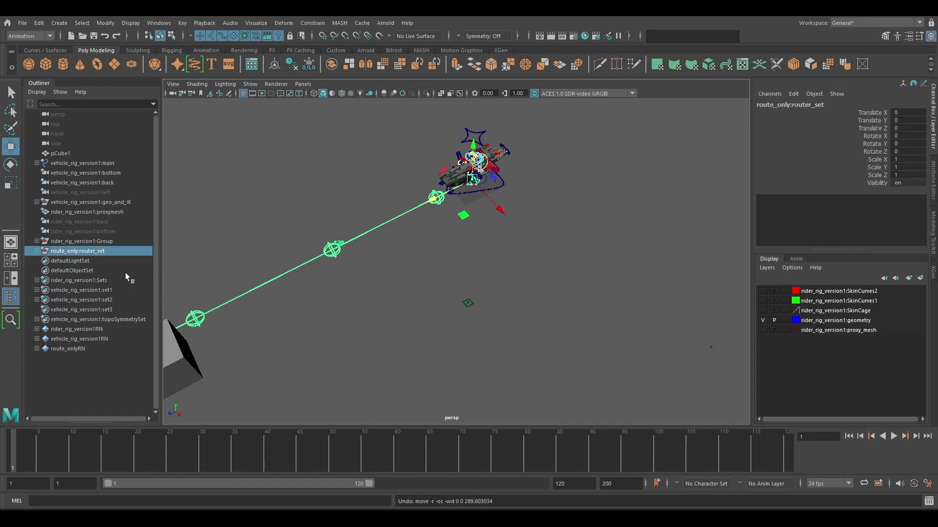
# Step: Expand the route_only:router_set group, and scrub the timeline to preview the rider and bike following the curved route
pyautogui.click(37, 251)
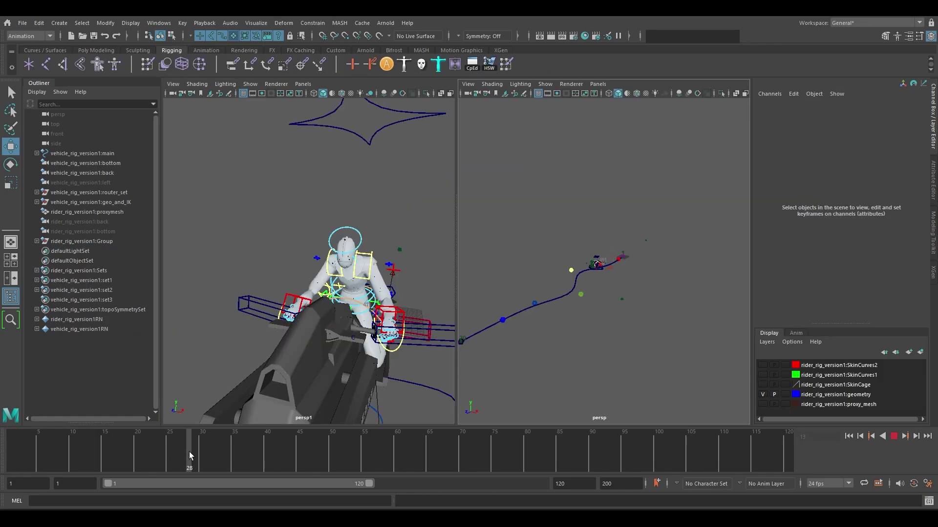
pyautogui.moveTo(189, 453); pyautogui.dragTo(541, 451)
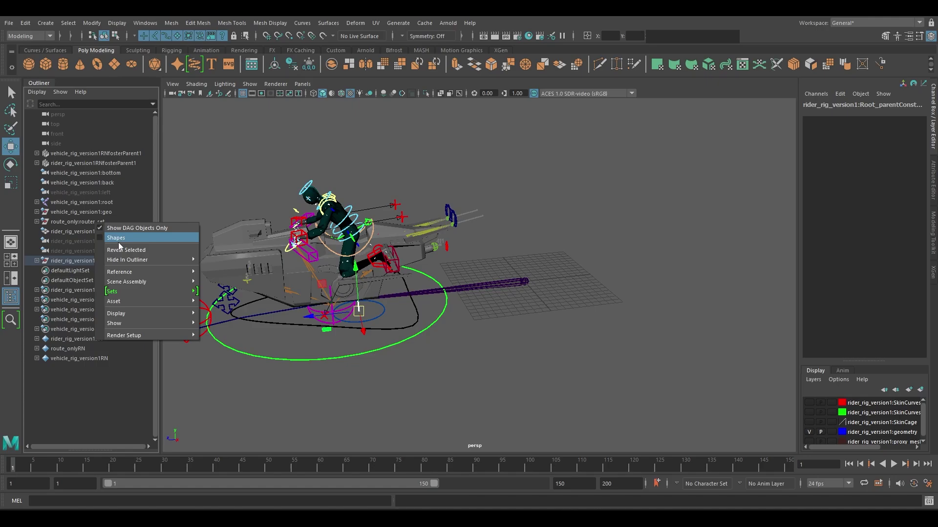
# Step: Reveal the rider's selected Root skeleton and export its run clip, frames 1 to 150, with the Game Exporter under the prefix rider
pyautogui.click(156, 236)
pyautogui.moveTo(159, 225); pyautogui.dragTo(208, 225)
pyautogui.click(8, 23)
pyautogui.click(44, 178)
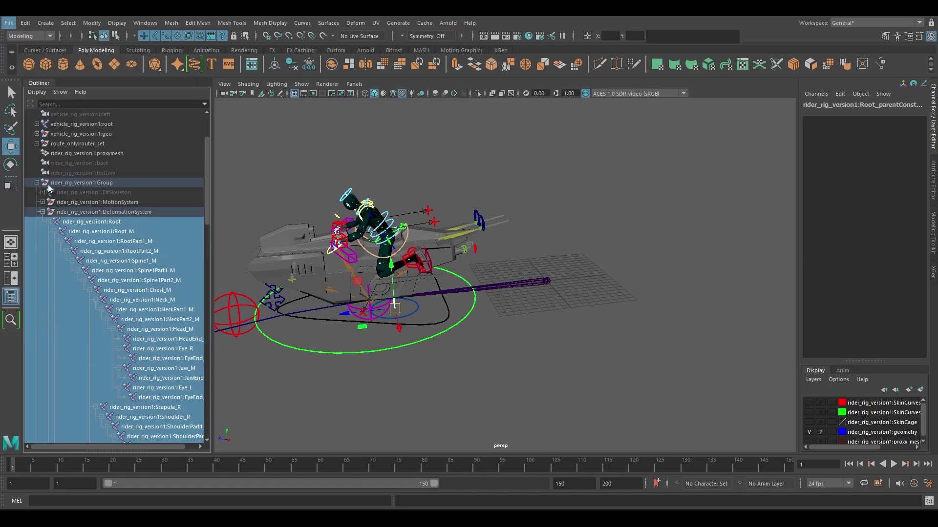
pyautogui.doubleClick(176, 313)
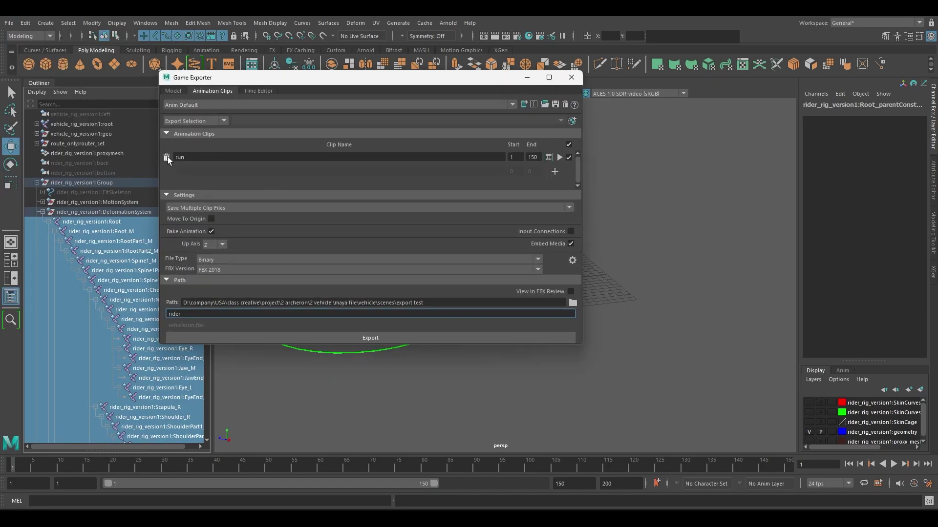
pyautogui.click(350, 337)
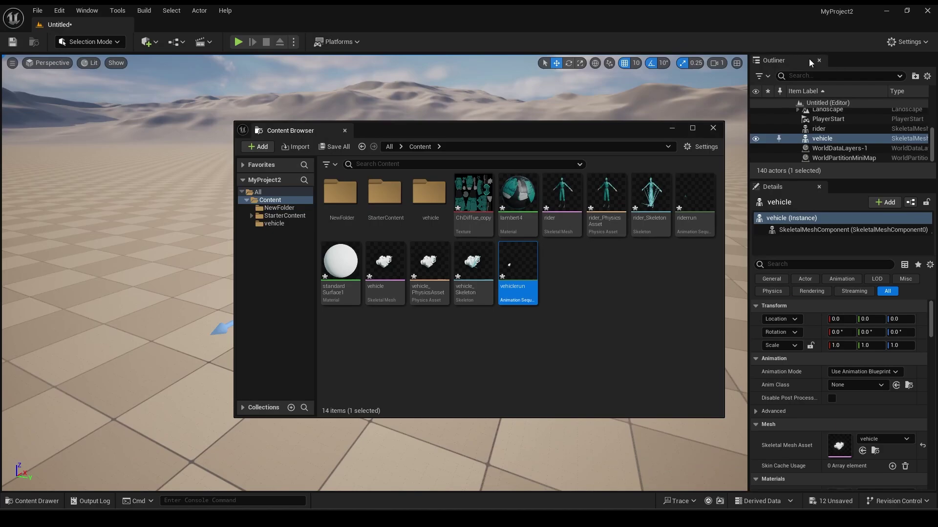
# Step: In Unreal Editor, select the rider actor, set its Animation Mode to Use Animation Asset, and open its animation choices
pyautogui.click(380, 230)
pyautogui.click(380, 230)
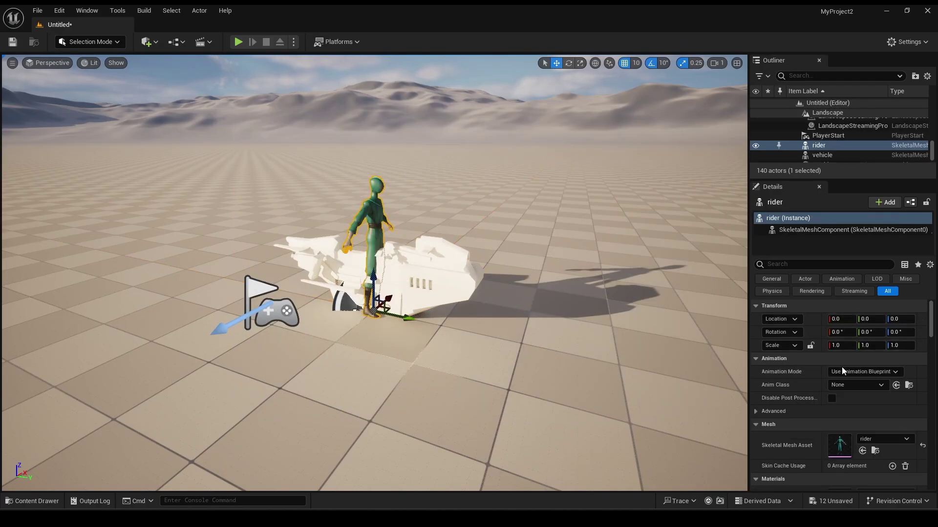
pyautogui.click(861, 391)
pyautogui.click(875, 388)
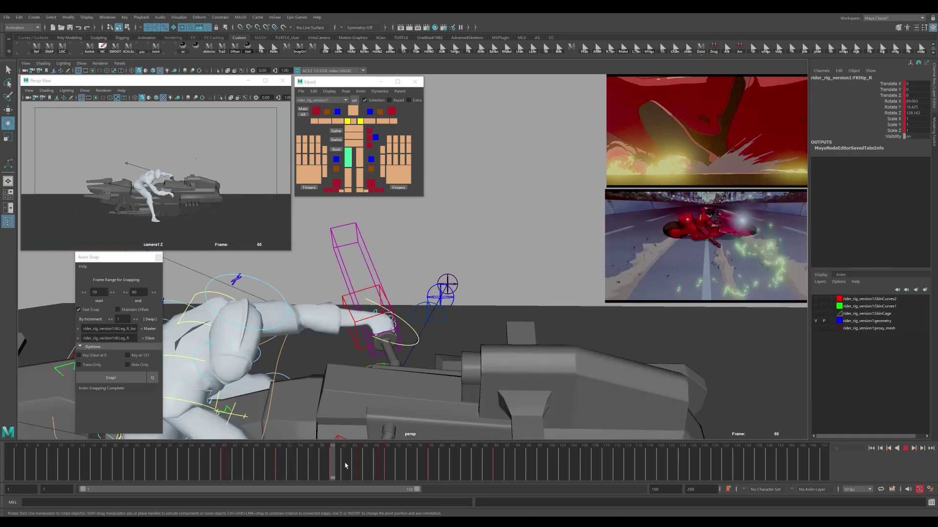
# Step: In Maya, scrub the timeline to examine the rider's leg motion and the bike's movement along its route
pyautogui.moveTo(345, 467); pyautogui.dragTo(429, 468)
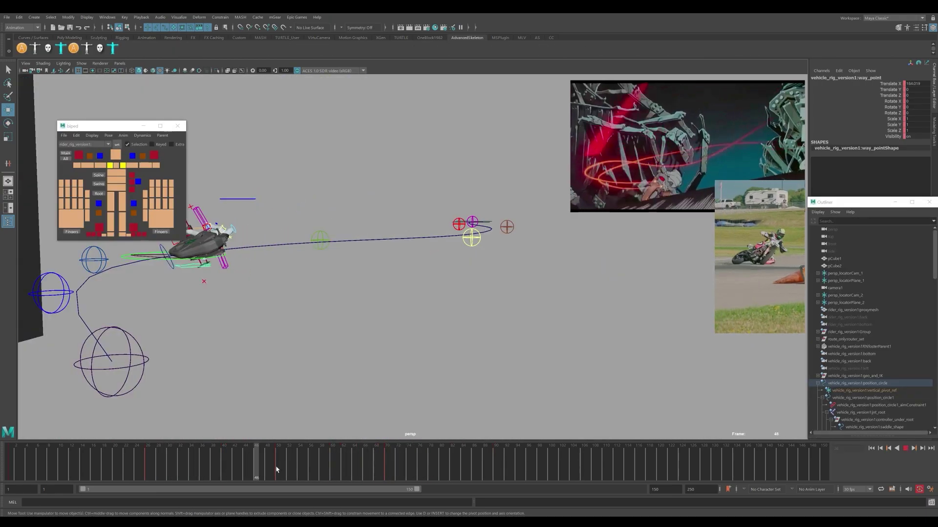
pyautogui.moveTo(276, 470); pyautogui.dragTo(390, 465)
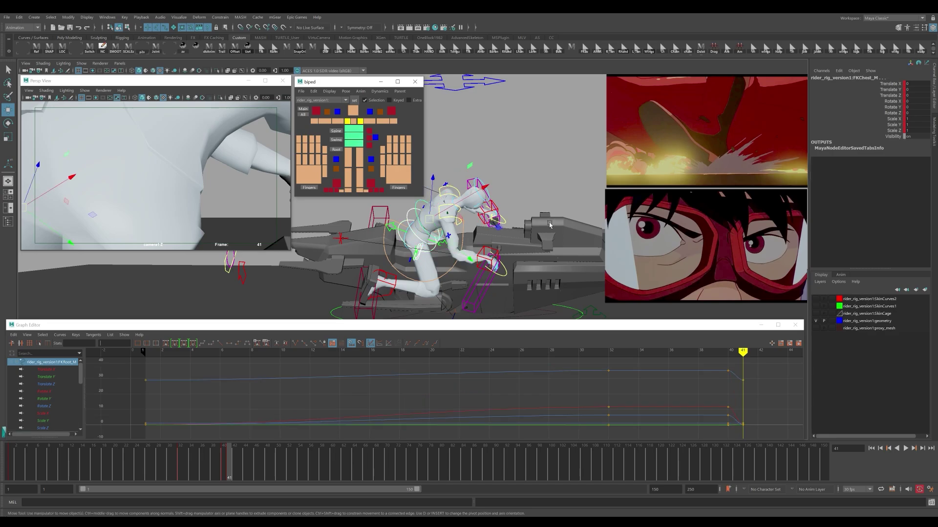
# Step: At frame 41, rotate the rider's selected spine and chest controls to bend the torso forward, and play the animation
pyautogui.press('e')
pyautogui.moveTo(489, 230); pyautogui.dragTo(446, 258)
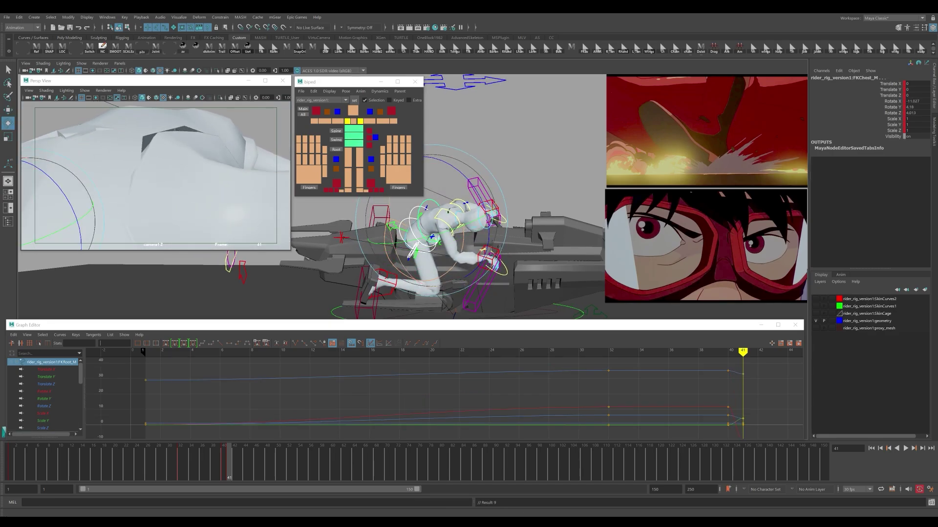
pyautogui.hotkey('alt', 'v')
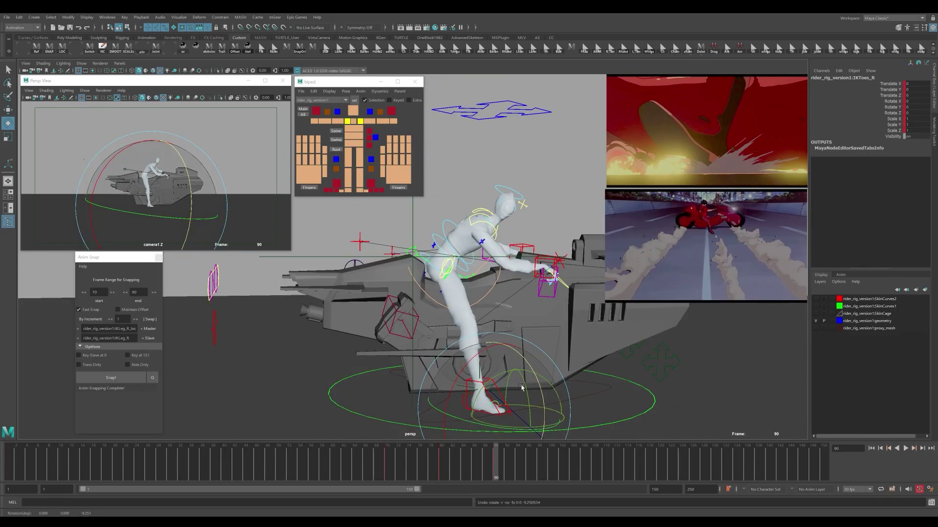
# Step: Examine the rider's right foot control at frame 90 and joint10 behind the bike's engine
pyautogui.scroll(5, 466, 366)
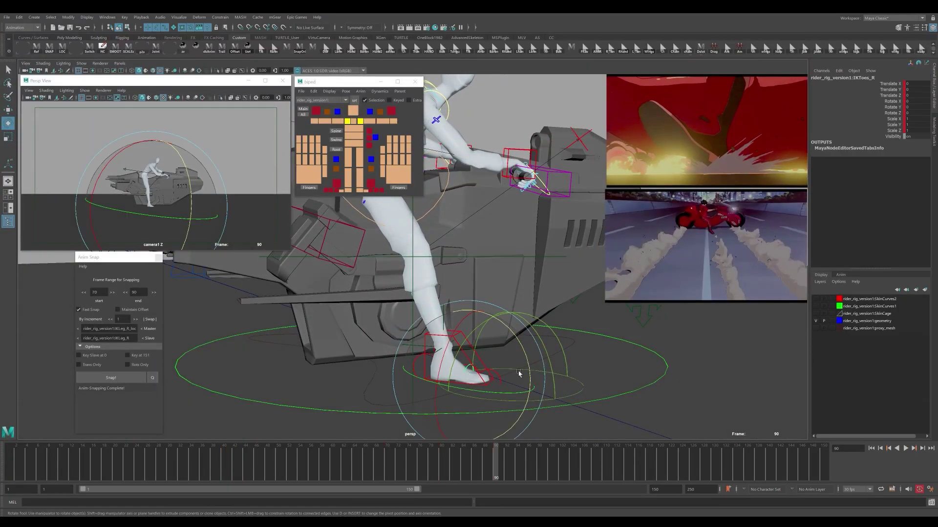
pyautogui.press('Up')
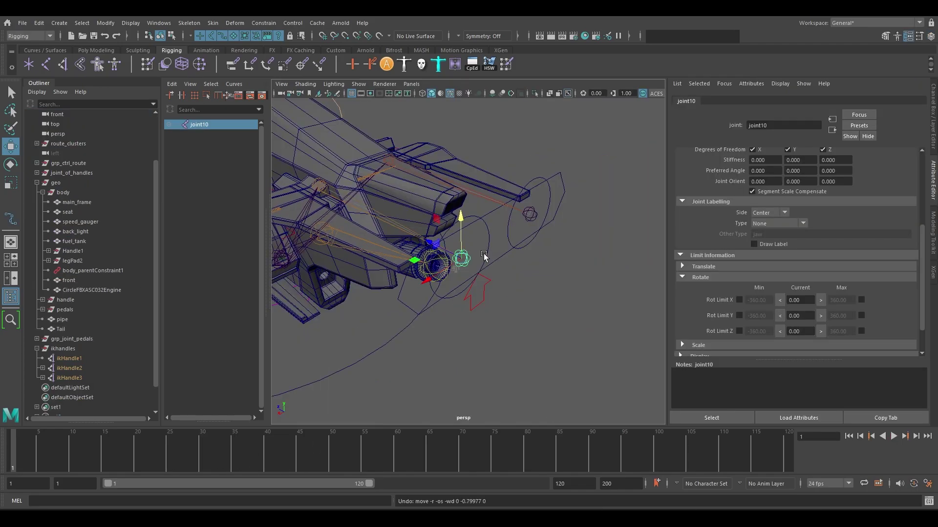
pyautogui.press('a')
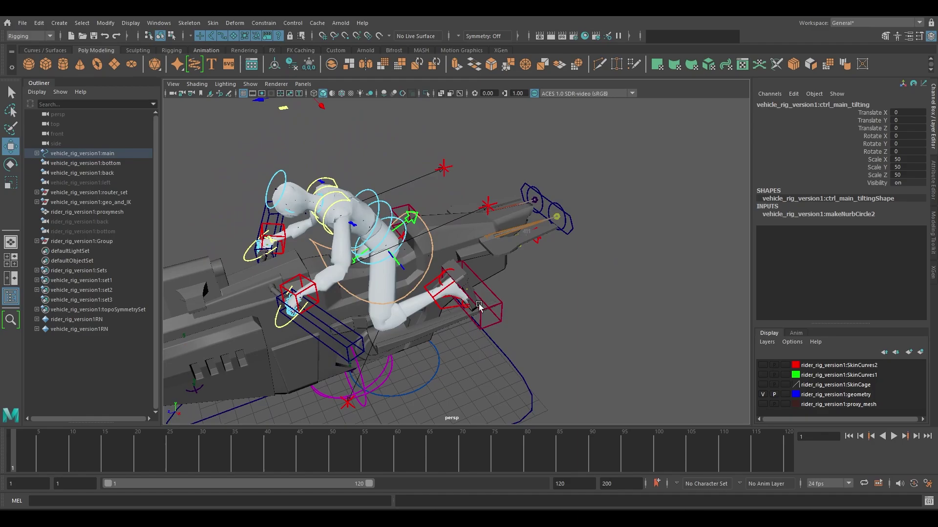
# Step: Select the box control beside the rider's foot for rotation, and return the bike's way_point animation to the start of playback
pyautogui.click(502, 320)
pyautogui.press('e')
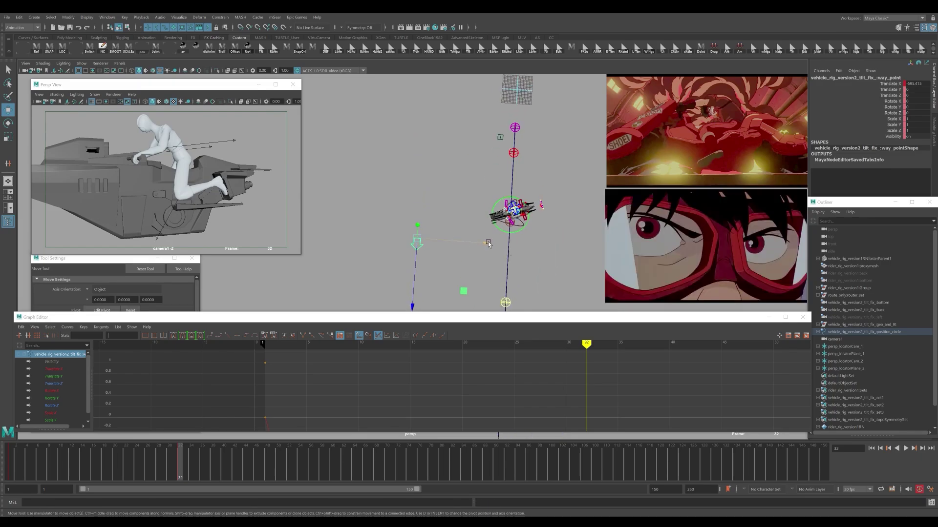
pyautogui.hotkey('alt', 'shift', 'v')
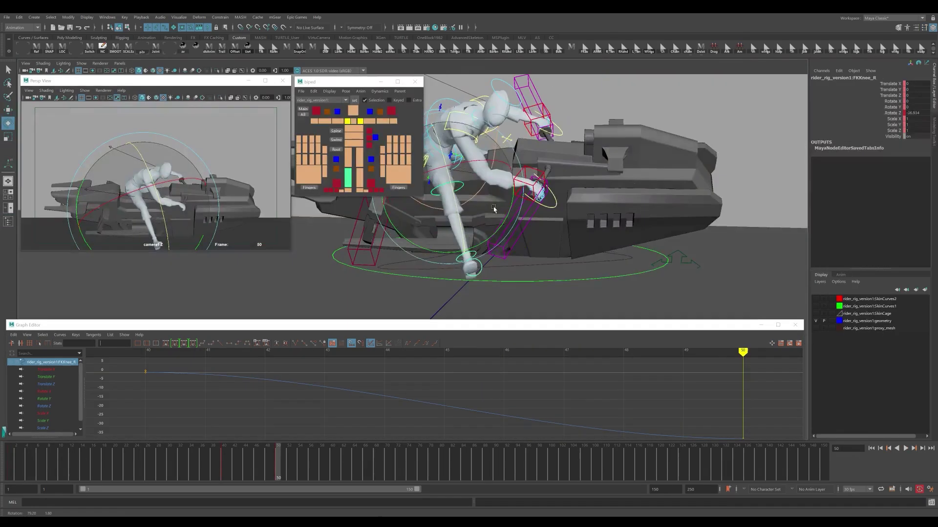
# Step: Select the rider's head control, go to its neighbouring keyframe, and play the animation to check the pose
pyautogui.click(353, 111)
pyautogui.keyDown('alt'); pyautogui.moveTo(451, 243); pyautogui.dragTo(458, 241); pyautogui.keyUp('alt')
pyautogui.press(',')
pyautogui.hotkey('alt', 'v')
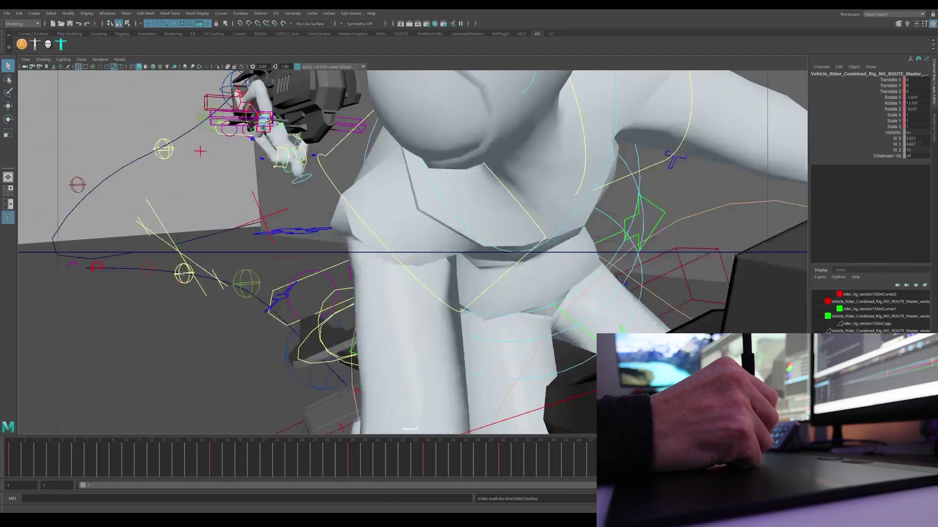
# Step: Go to frame 28 and snap the selected rider control's keyframe
pyautogui.click(352, 457)
pyautogui.rightClick(352, 457)
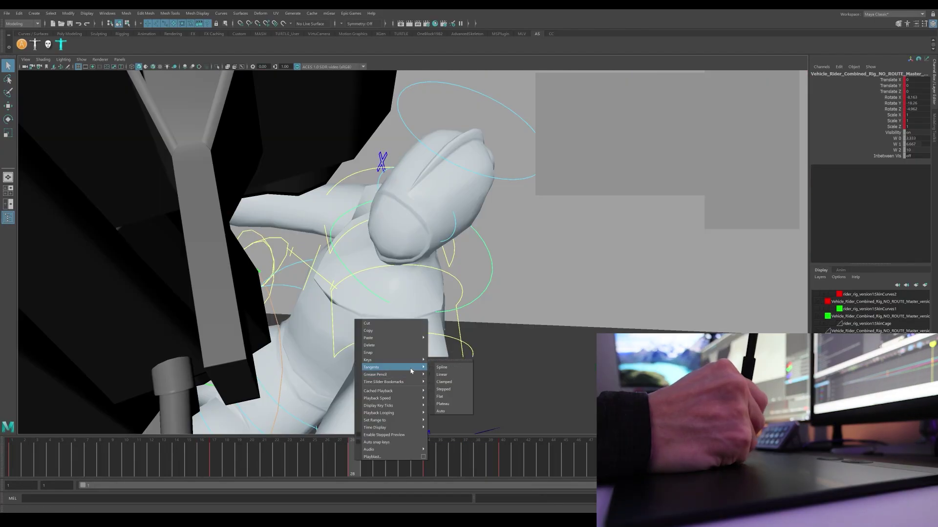
pyautogui.click(413, 353)
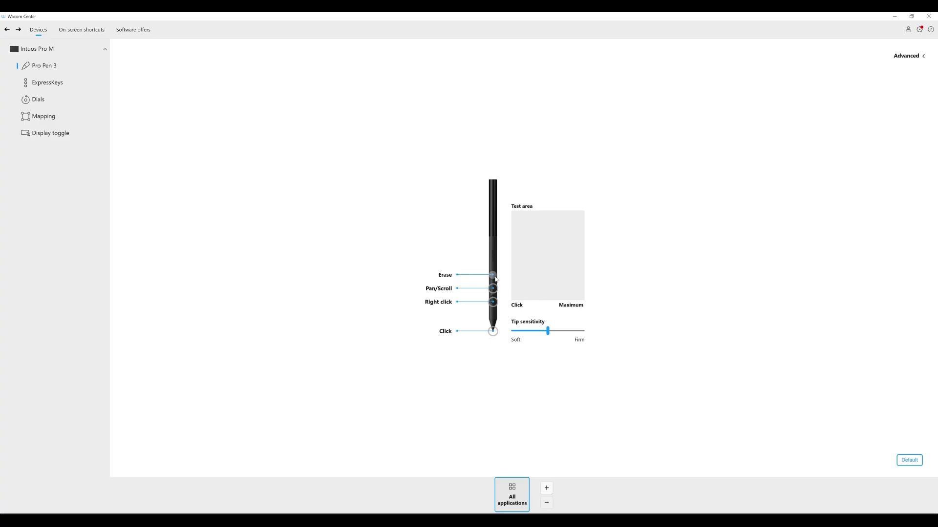
# Step: In Wacom Center, assign Middle click to the Pro Pen 3's lowest side button and Right click to its middle side button
pyautogui.click(493, 302)
pyautogui.click(165, 130)
pyautogui.click(493, 289)
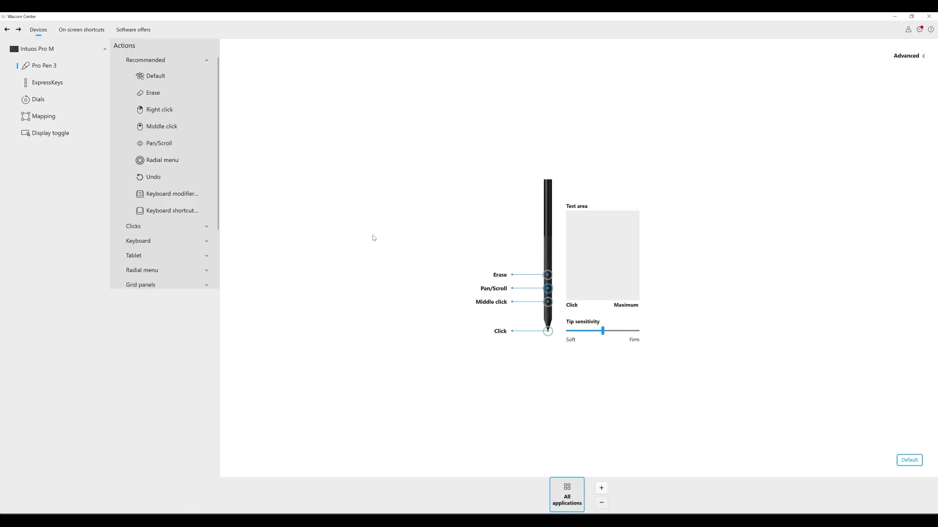
pyautogui.click(158, 113)
# Step: Set the tablet's mode to Mouse in the advanced mapping settings
pyautogui.click(44, 116)
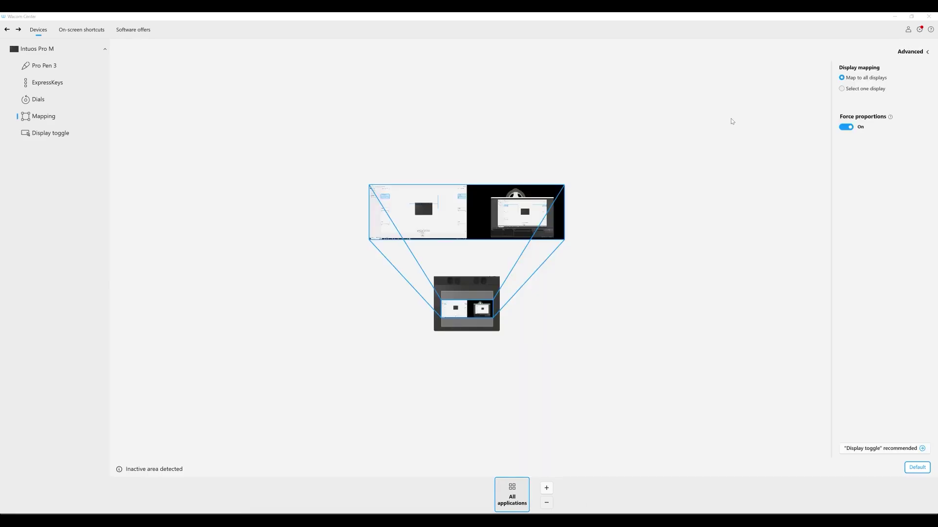
pyautogui.click(912, 52)
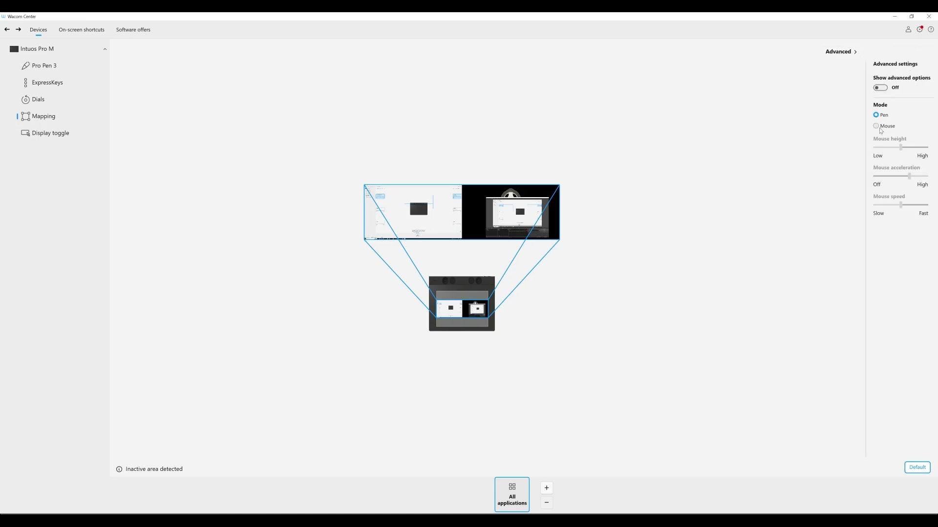
pyautogui.click(877, 127)
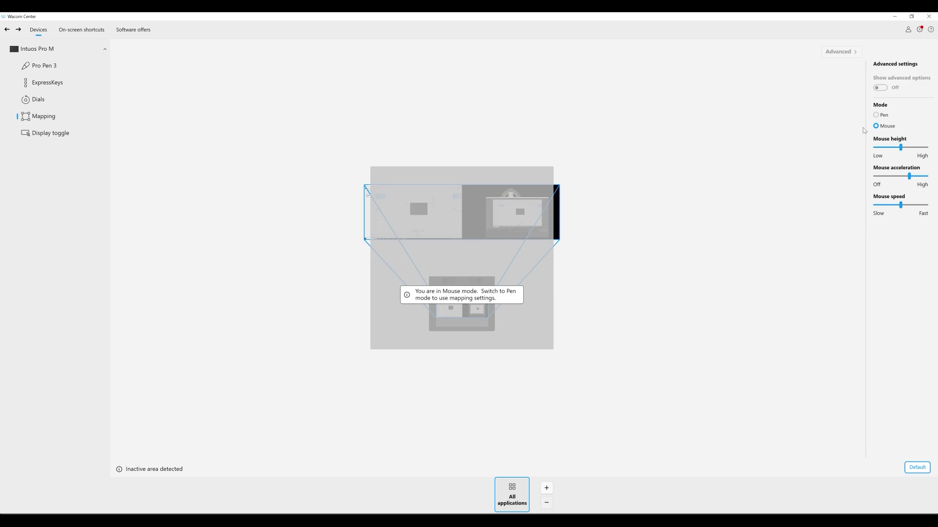
pyautogui.press('Up')
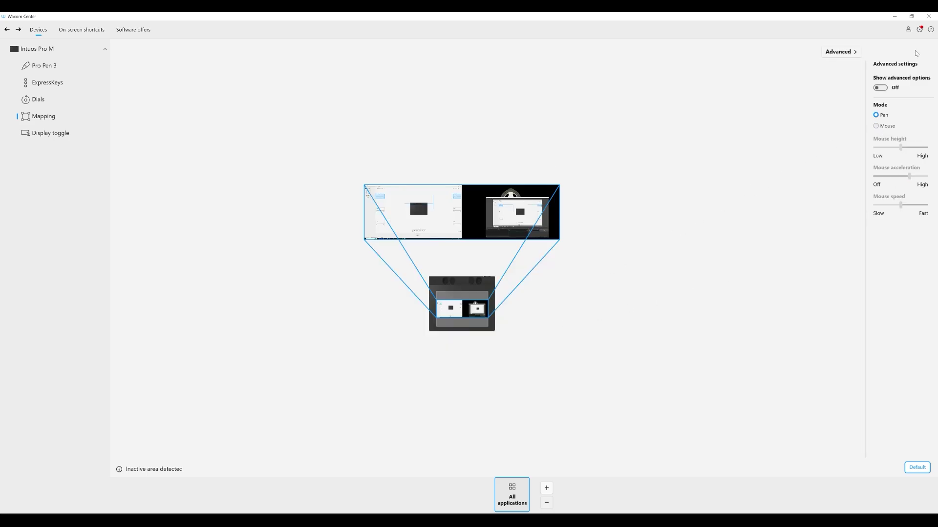
pyautogui.click(876, 127)
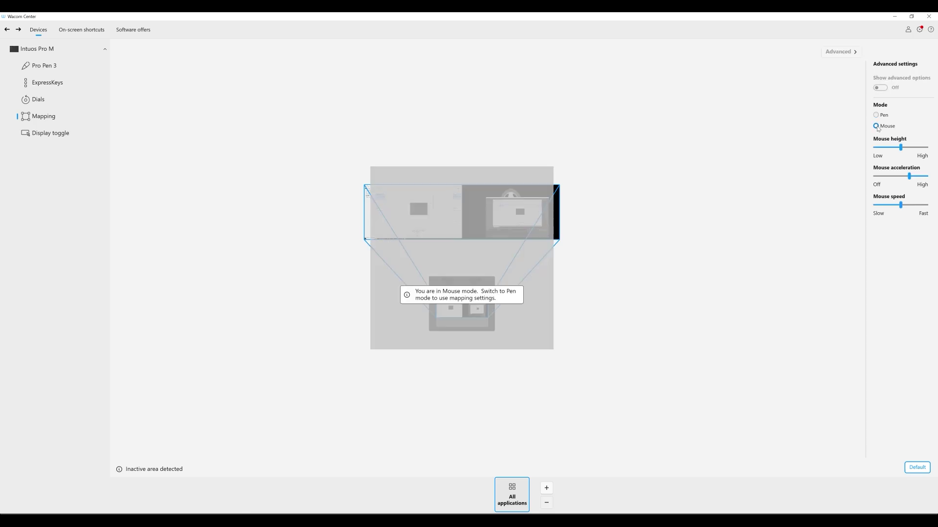